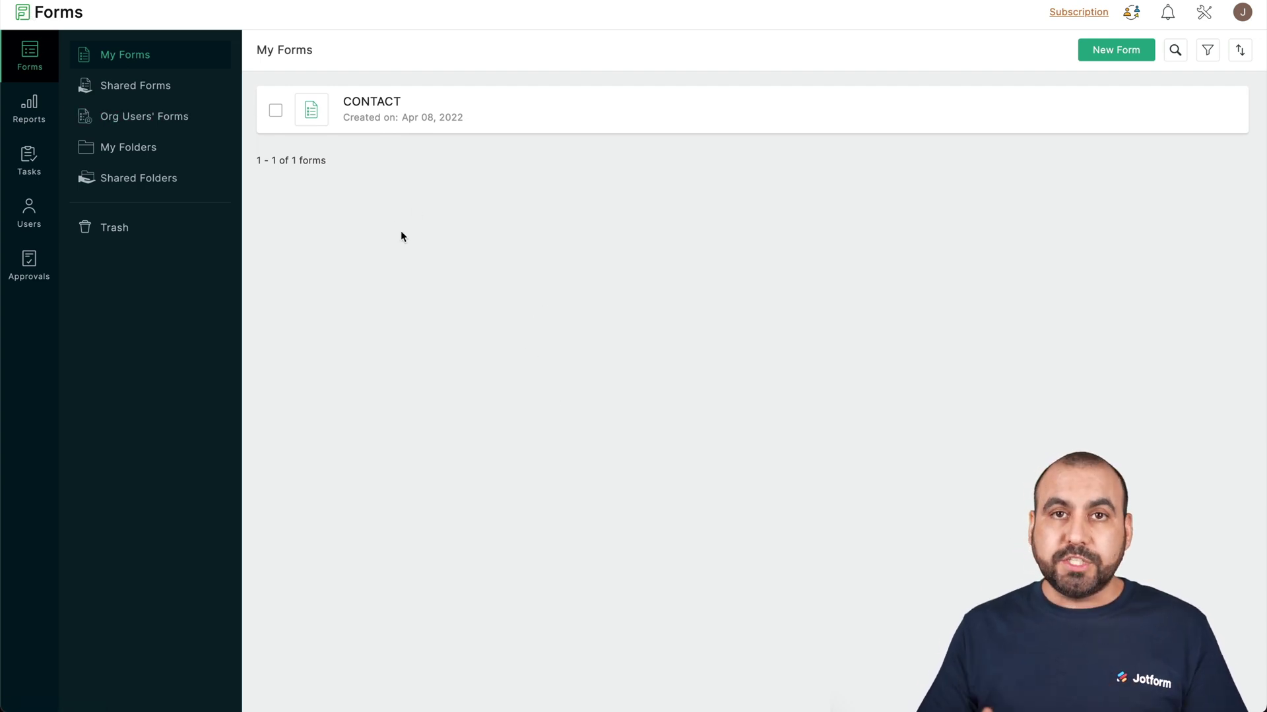
- Preview the CONTACT form, trying the first-name field and the Dropdown choices
{"action": "mouse_move", "coordinate": [354, 118]}
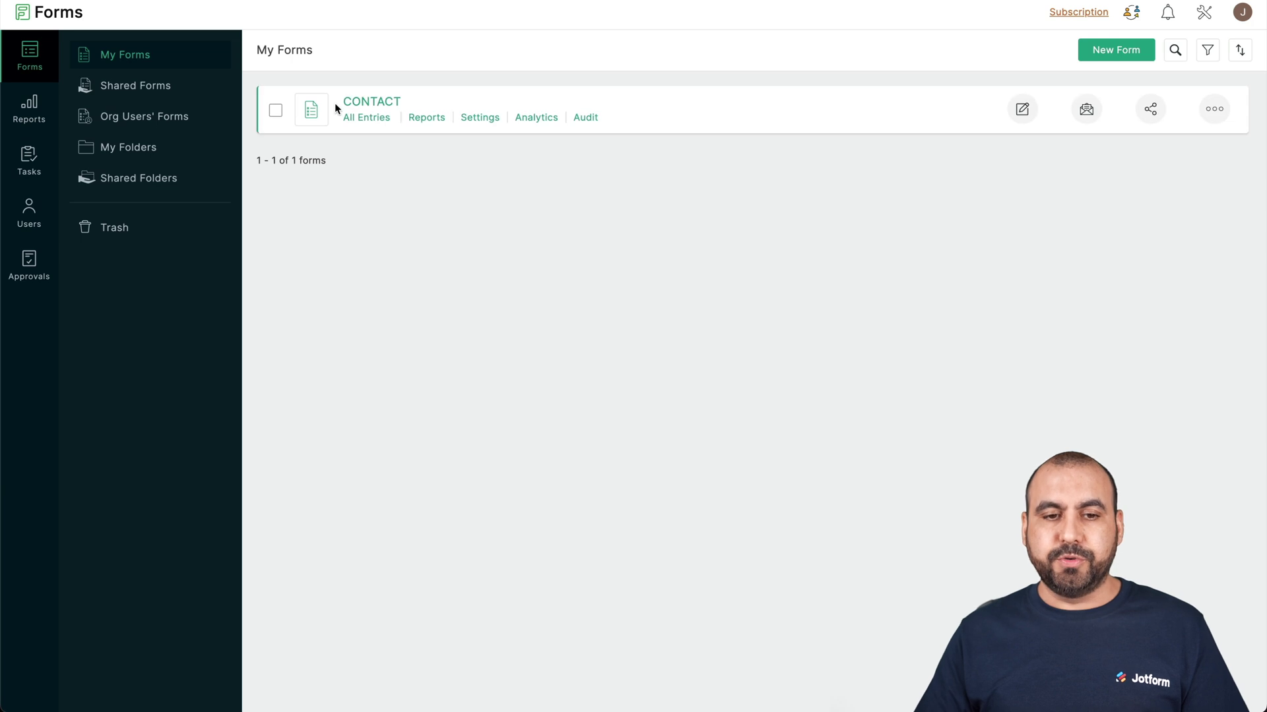
{"action": "left_click", "coordinate": [387, 108]}
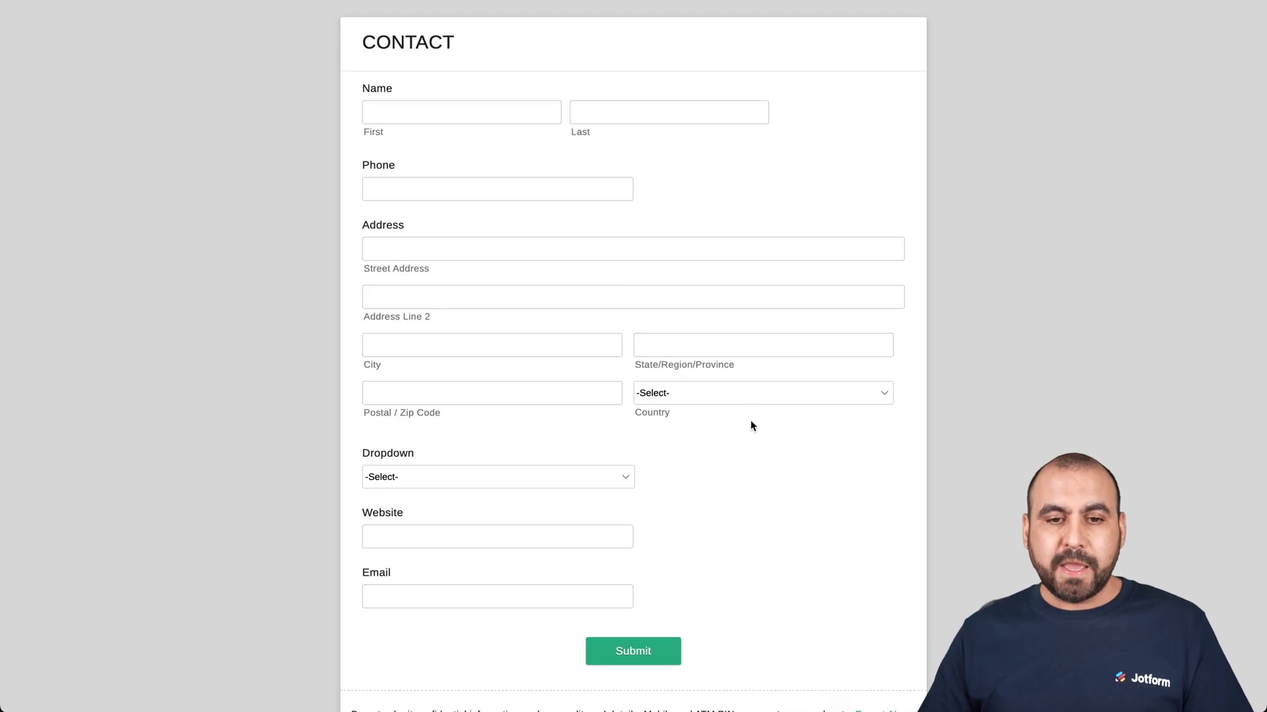
{"action": "left_click", "coordinate": [434, 118]}
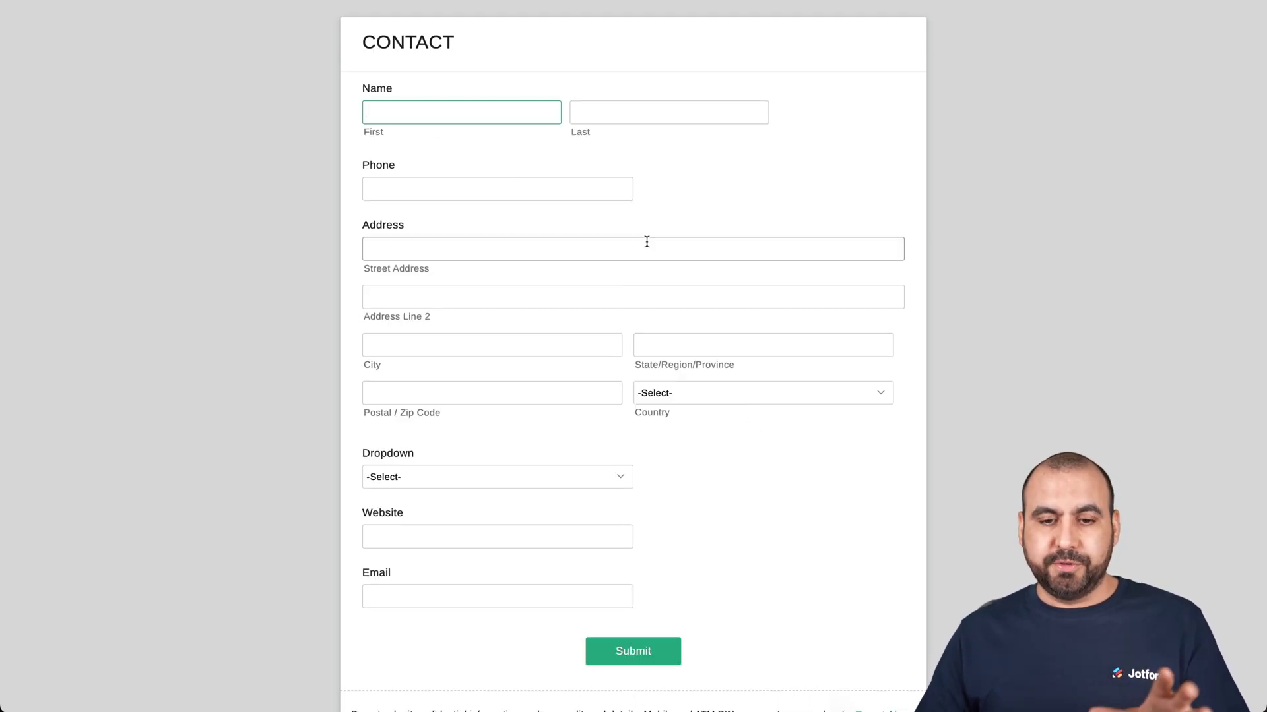
{"action": "scroll", "coordinate": [645, 242], "scroll_direction": "down", "scroll_amount": 2}
{"action": "scroll", "coordinate": [645, 240], "scroll_direction": "up", "scroll_amount": 2}
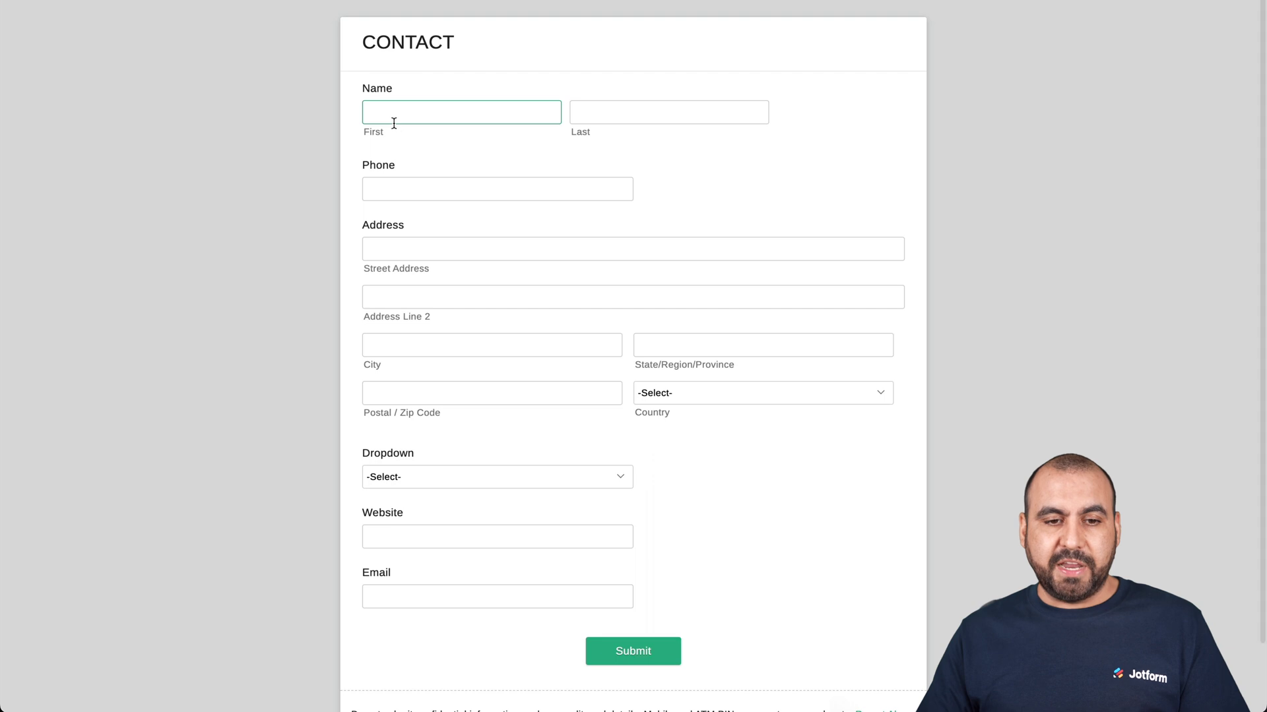
{"action": "left_click", "coordinate": [429, 476]}
{"action": "left_click", "coordinate": [439, 476]}
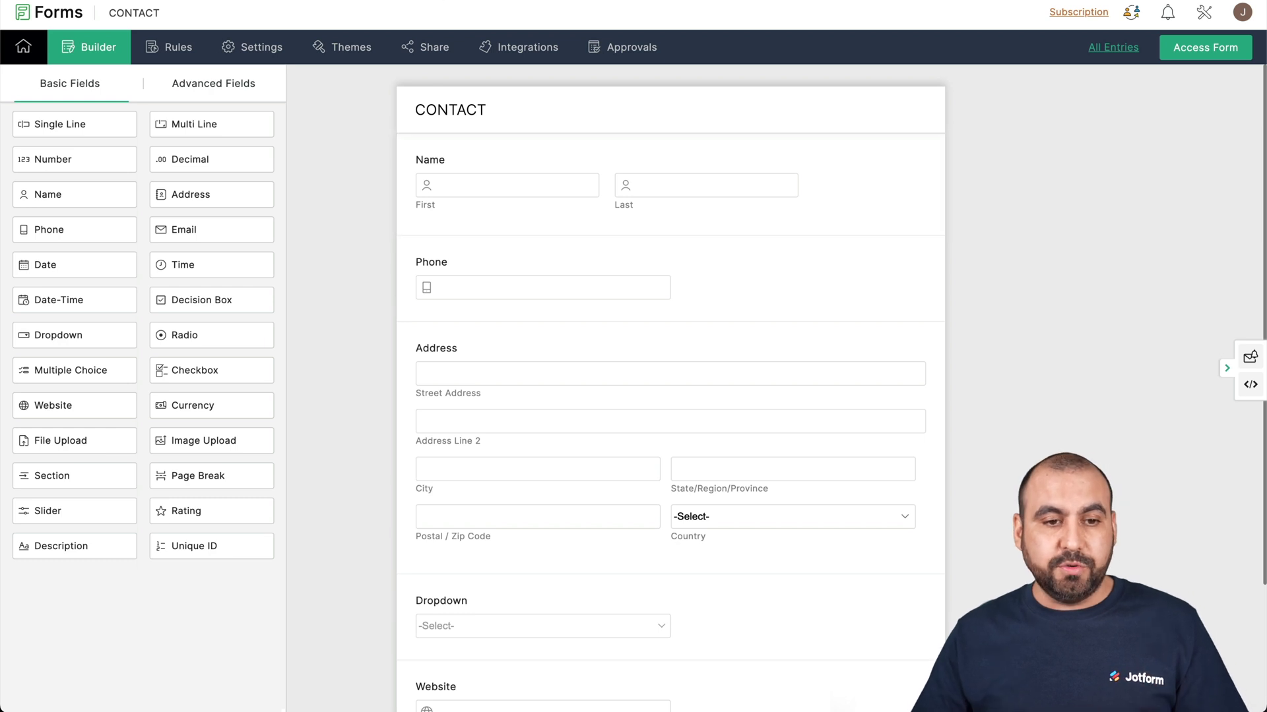
- Switch between Advanced and Basic field types, then return to the My Forms list
{"action": "left_click", "coordinate": [213, 85]}
{"action": "left_click", "coordinate": [106, 91]}
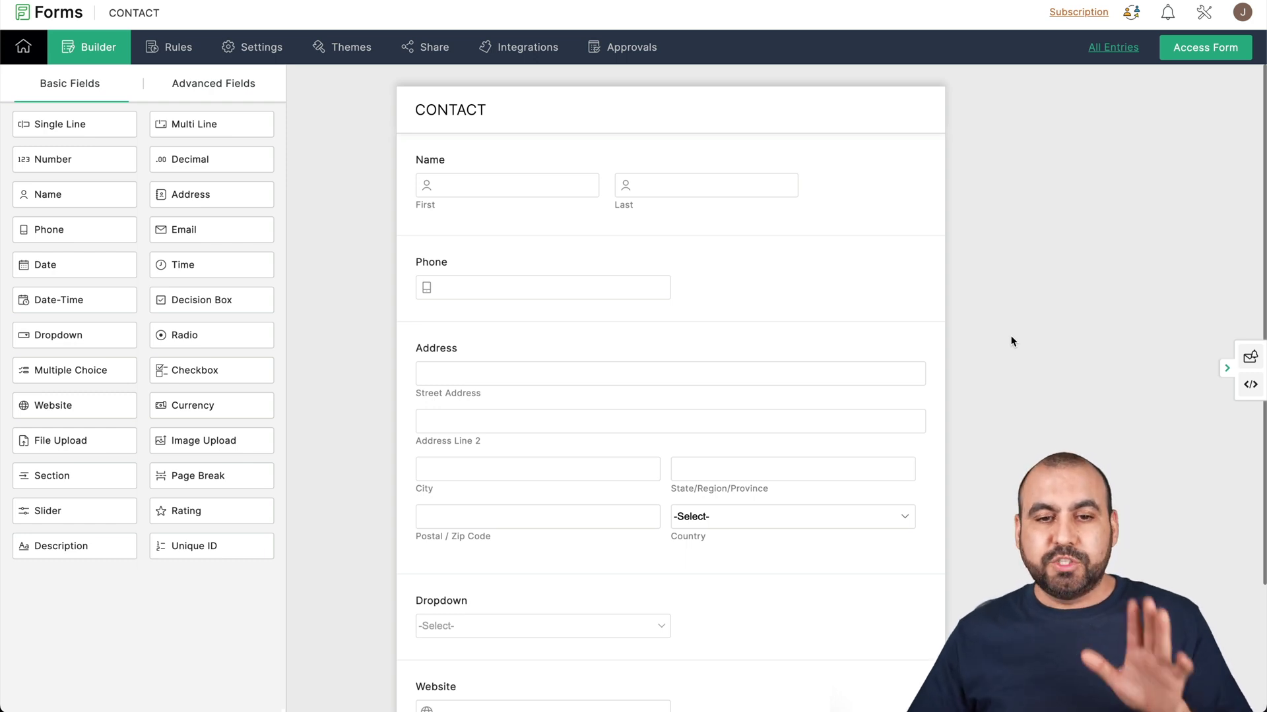
{"action": "mouse_move", "coordinate": [23, 48]}
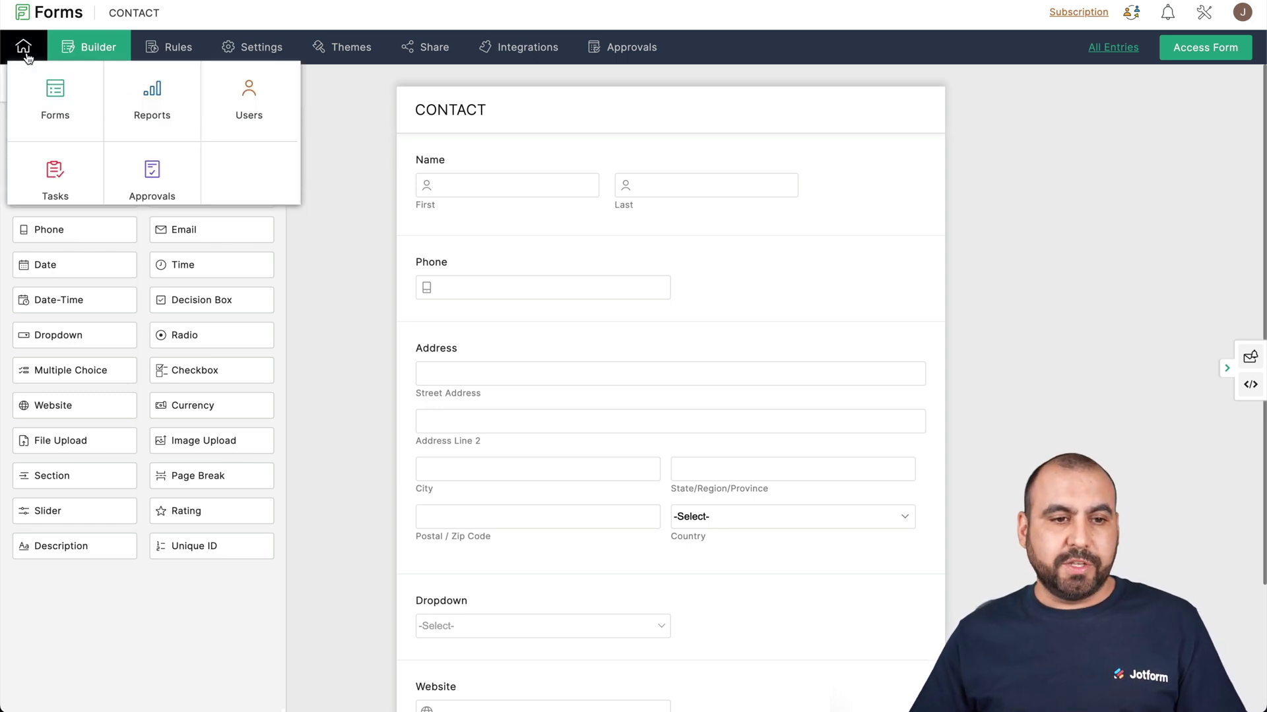
{"action": "left_click", "coordinate": [56, 87]}
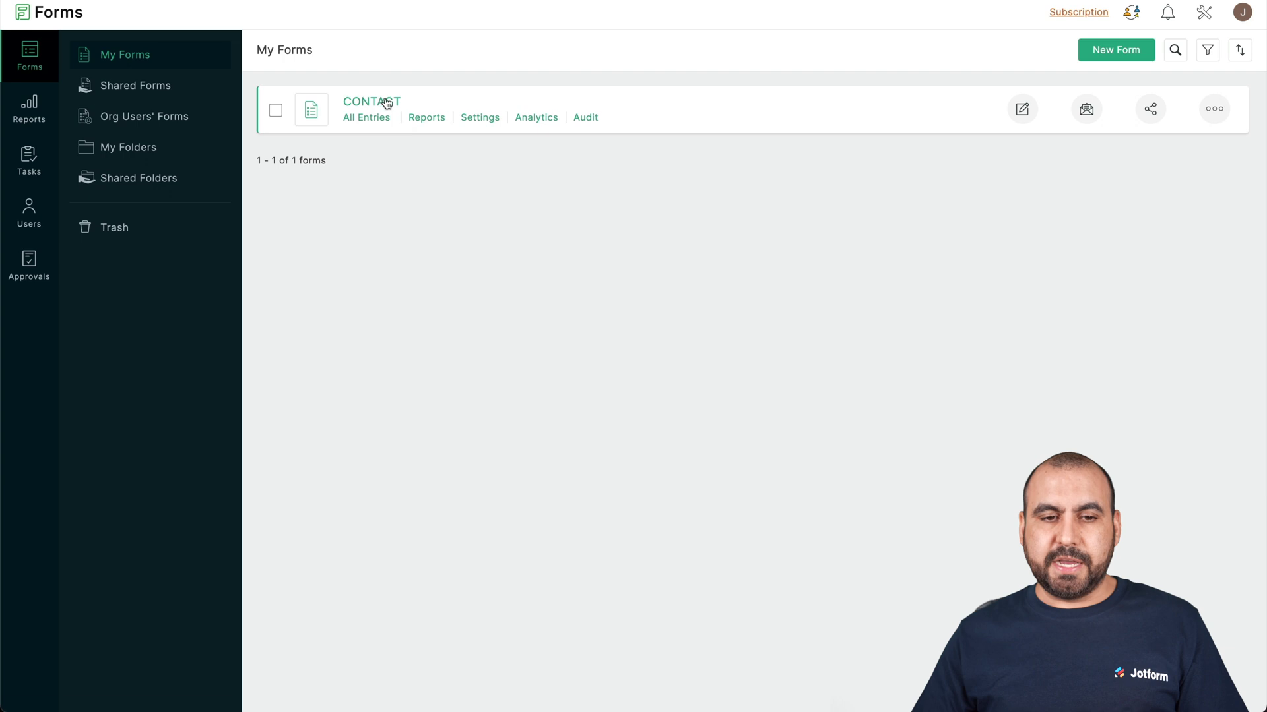
- Copy the CONTACT form's permalink URL from its Share options
{"action": "left_click", "coordinate": [1151, 112]}
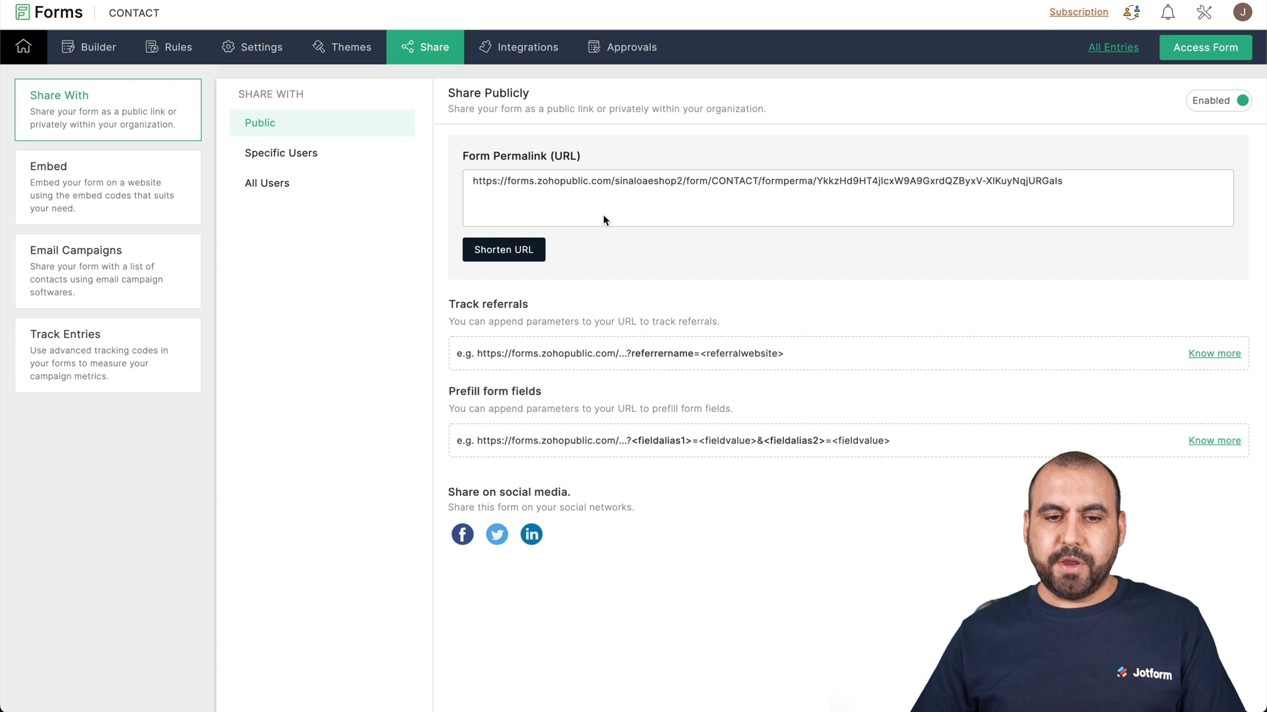
{"action": "left_click", "coordinate": [574, 185]}
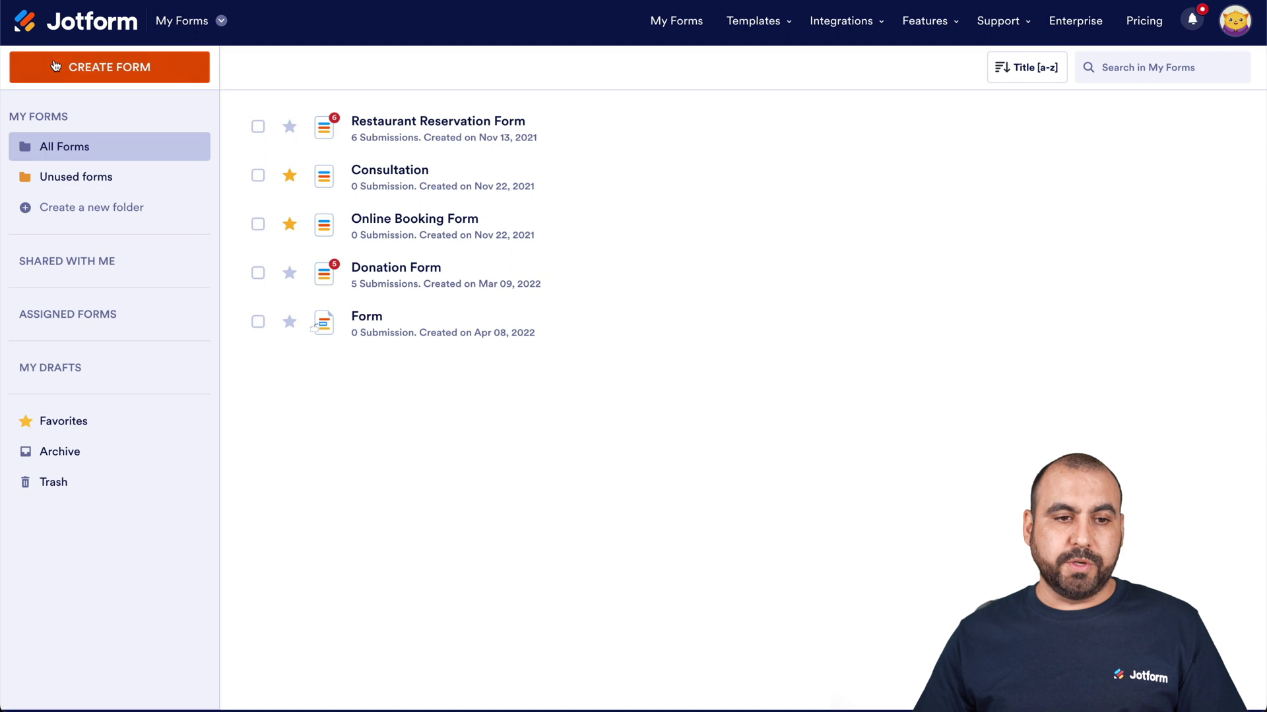
- Create a Jotform form imported from a web page using the pasted Zoho form URL
{"action": "left_click", "coordinate": [91, 66]}
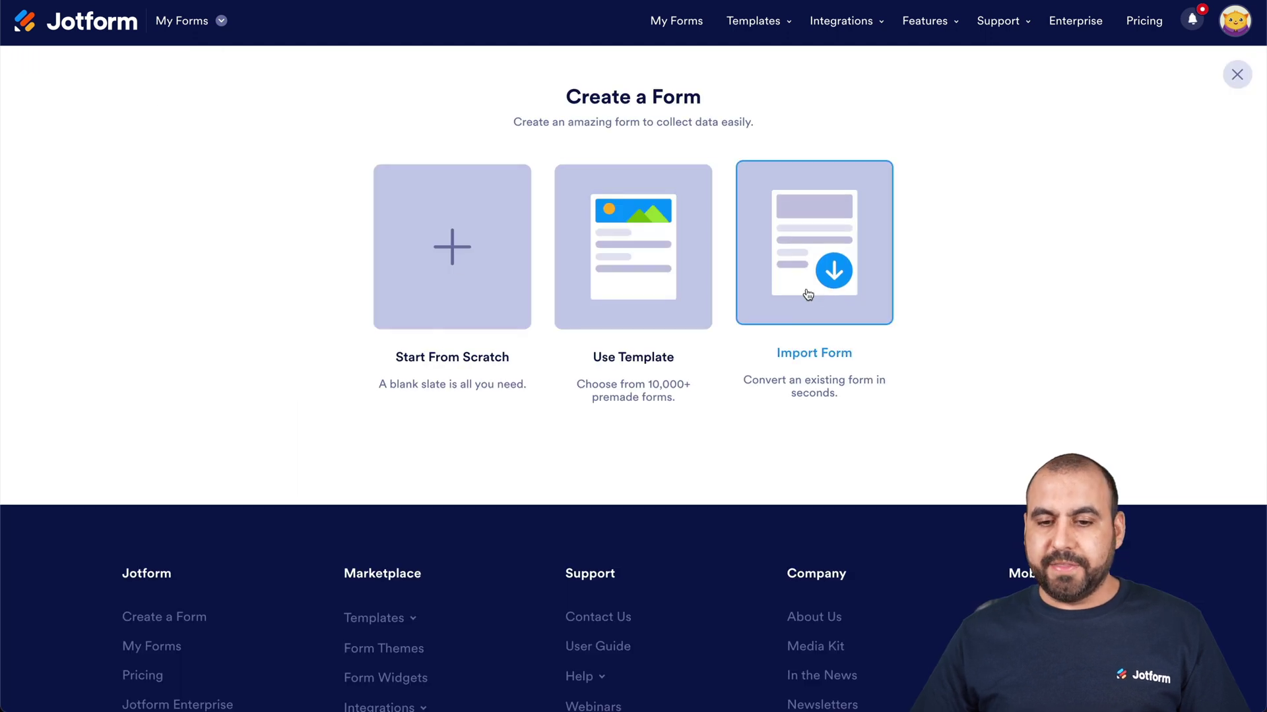
{"action": "left_click", "coordinate": [800, 248]}
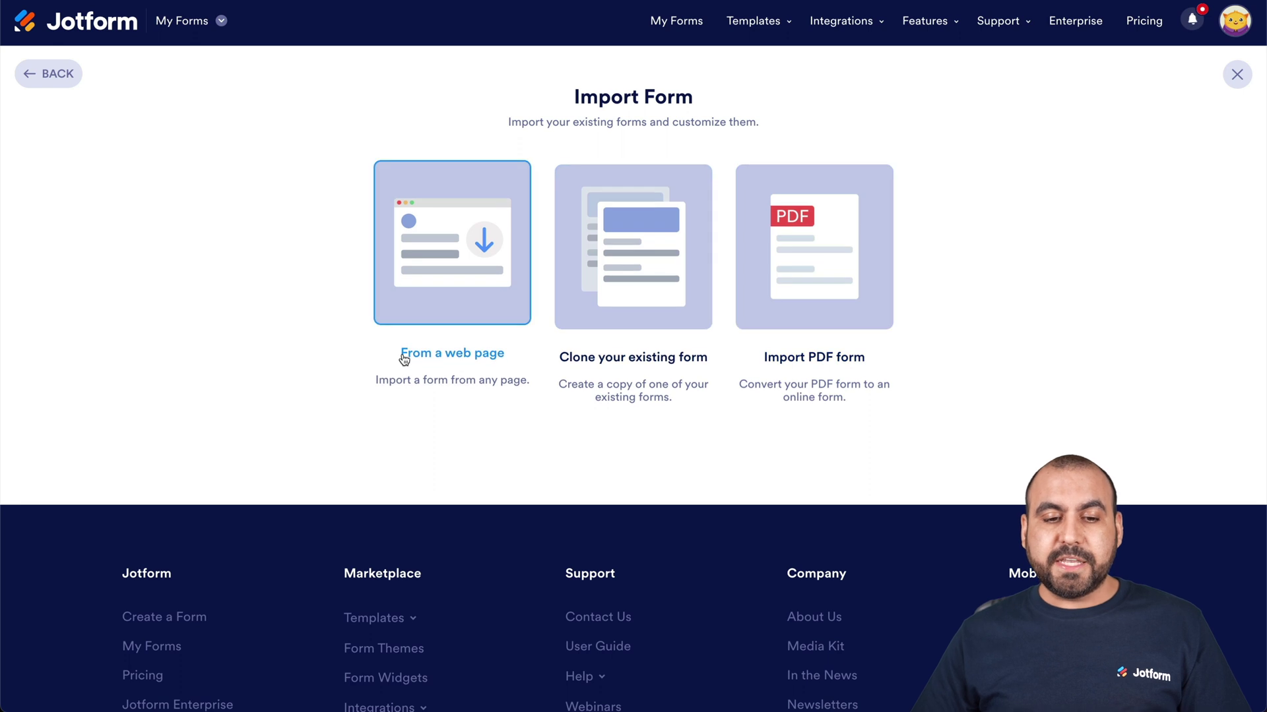
{"action": "left_click", "coordinate": [461, 279]}
{"action": "scroll", "coordinate": [460, 297], "scroll_direction": "down", "scroll_amount": 2}
{"action": "left_click", "coordinate": [452, 360]}
{"action": "key", "text": "ctrl+v"}
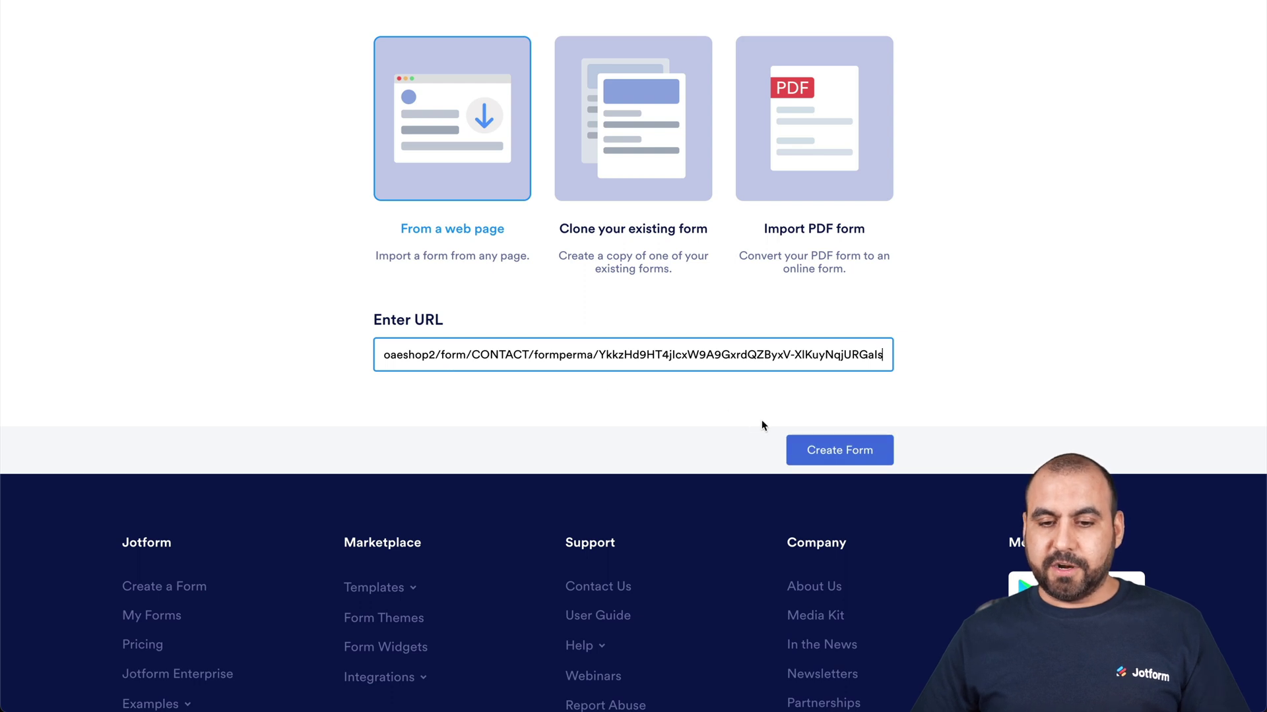
{"action": "left_click", "coordinate": [815, 454]}
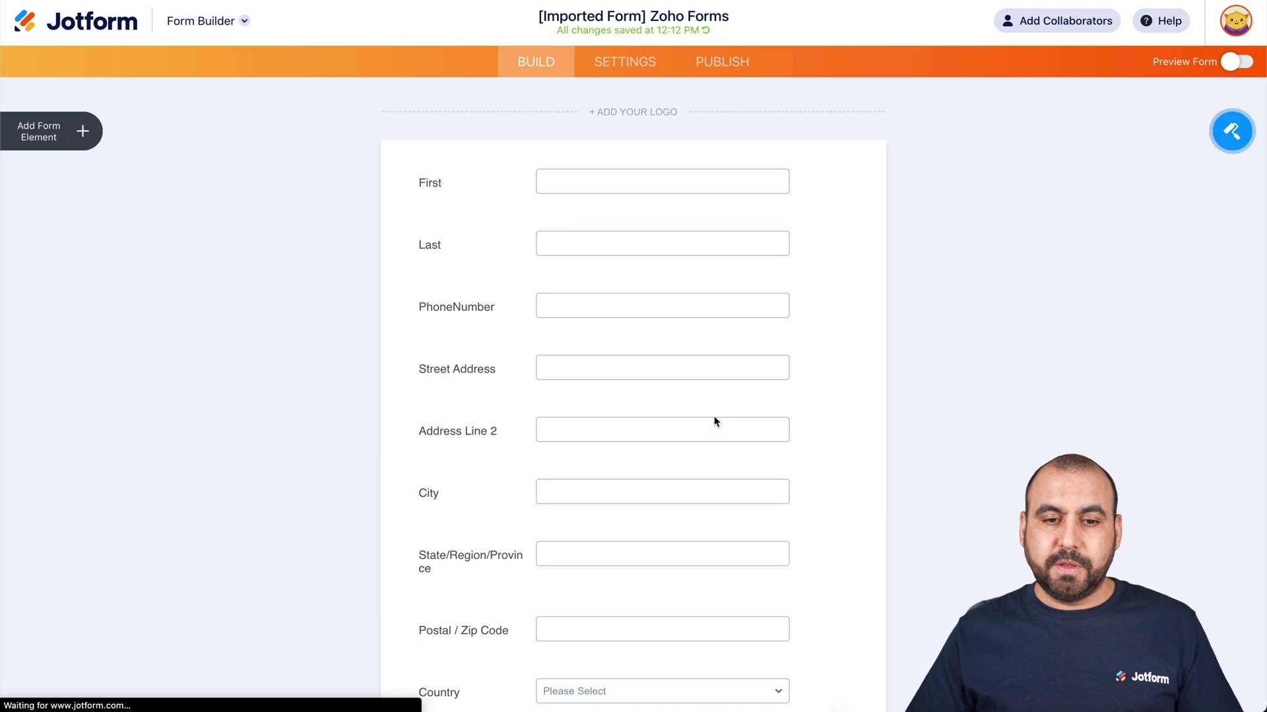
{"action": "scroll", "coordinate": [835, 461], "scroll_direction": "down", "scroll_amount": 1}
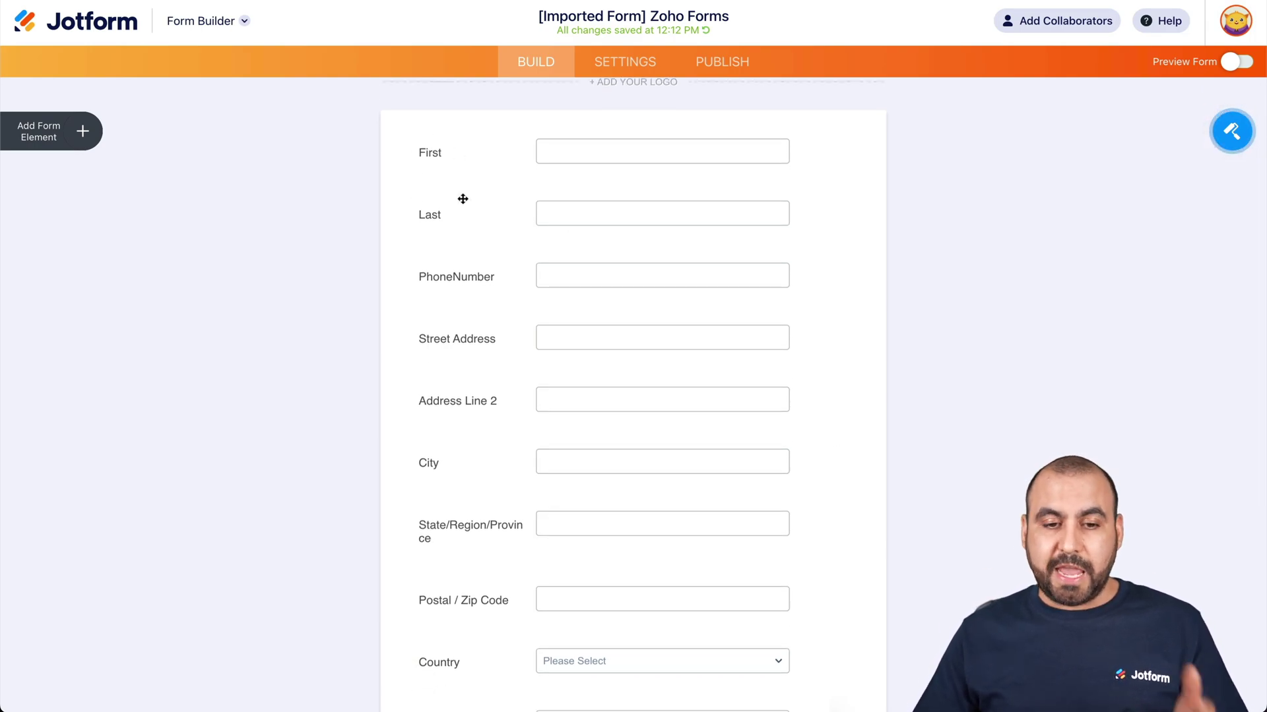
{"action": "scroll", "coordinate": [512, 277], "scroll_direction": "down", "scroll_amount": 5}
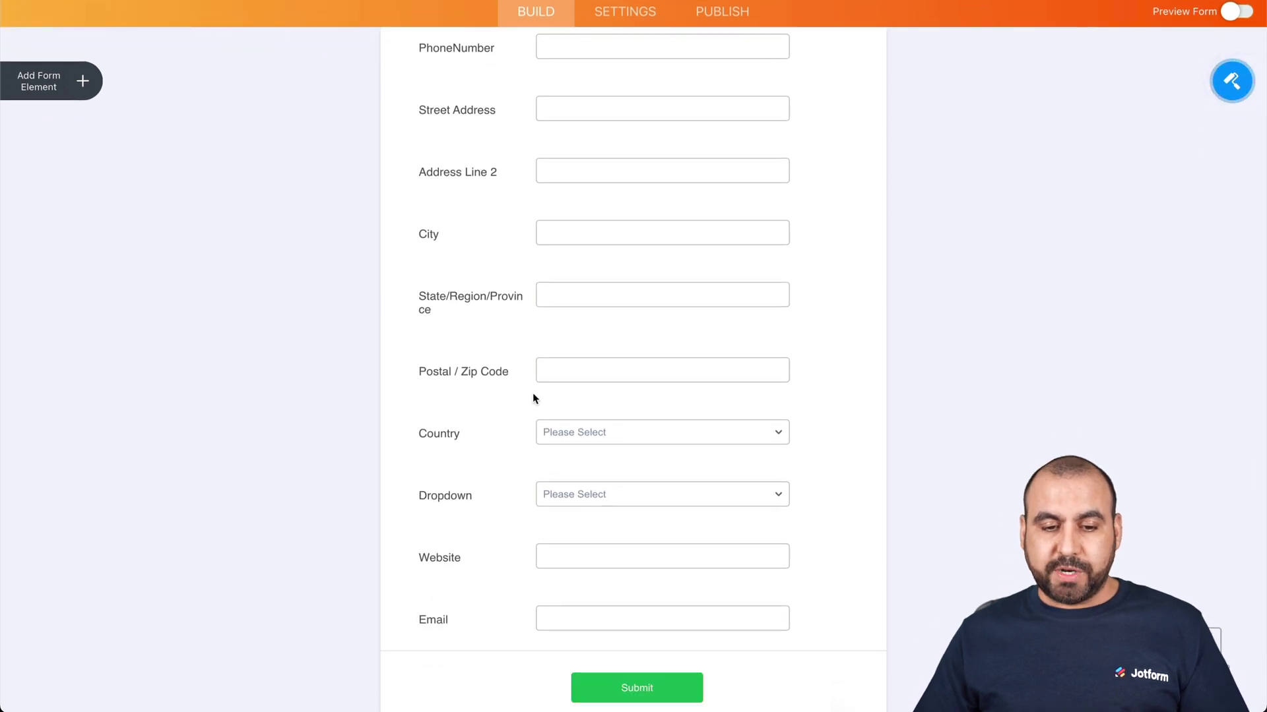
{"action": "scroll", "coordinate": [533, 393], "scroll_direction": "down", "scroll_amount": 2}
{"action": "left_click", "coordinate": [618, 408]}
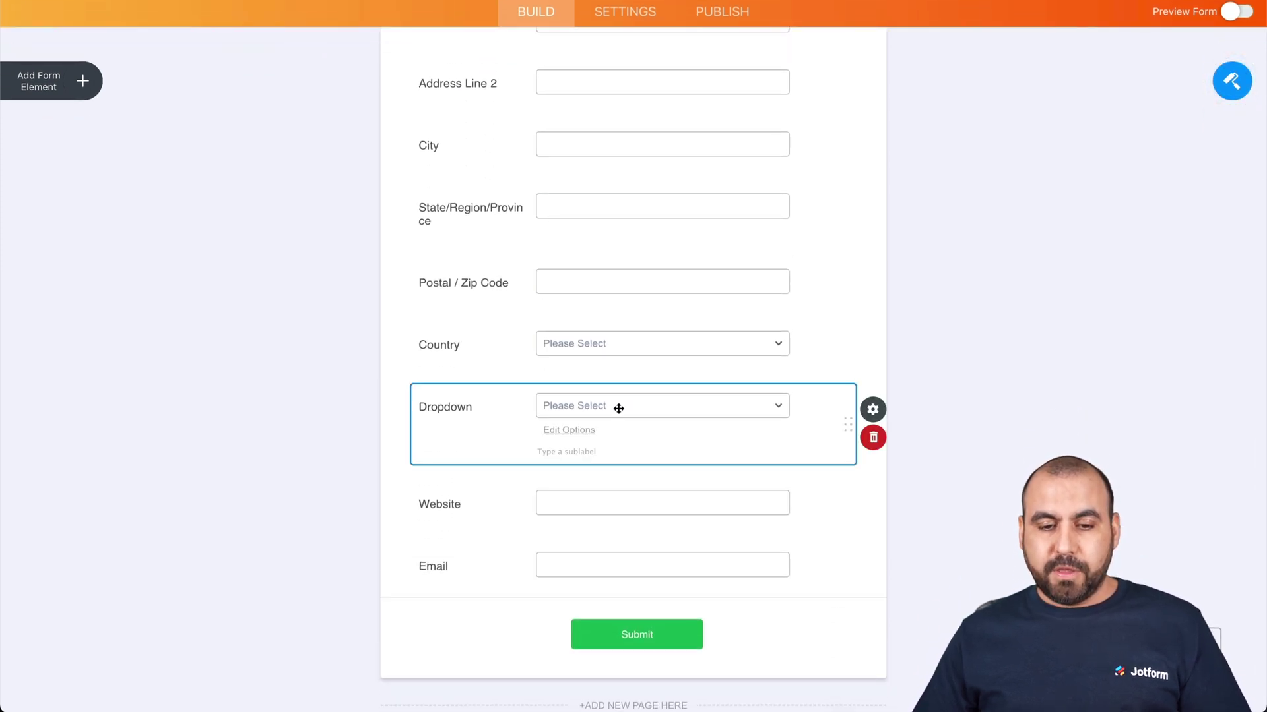
{"action": "left_click", "coordinate": [470, 526]}
{"action": "left_click", "coordinate": [475, 548]}
{"action": "left_click", "coordinate": [339, 423]}
{"action": "scroll", "coordinate": [339, 423], "scroll_direction": "up", "scroll_amount": 2}
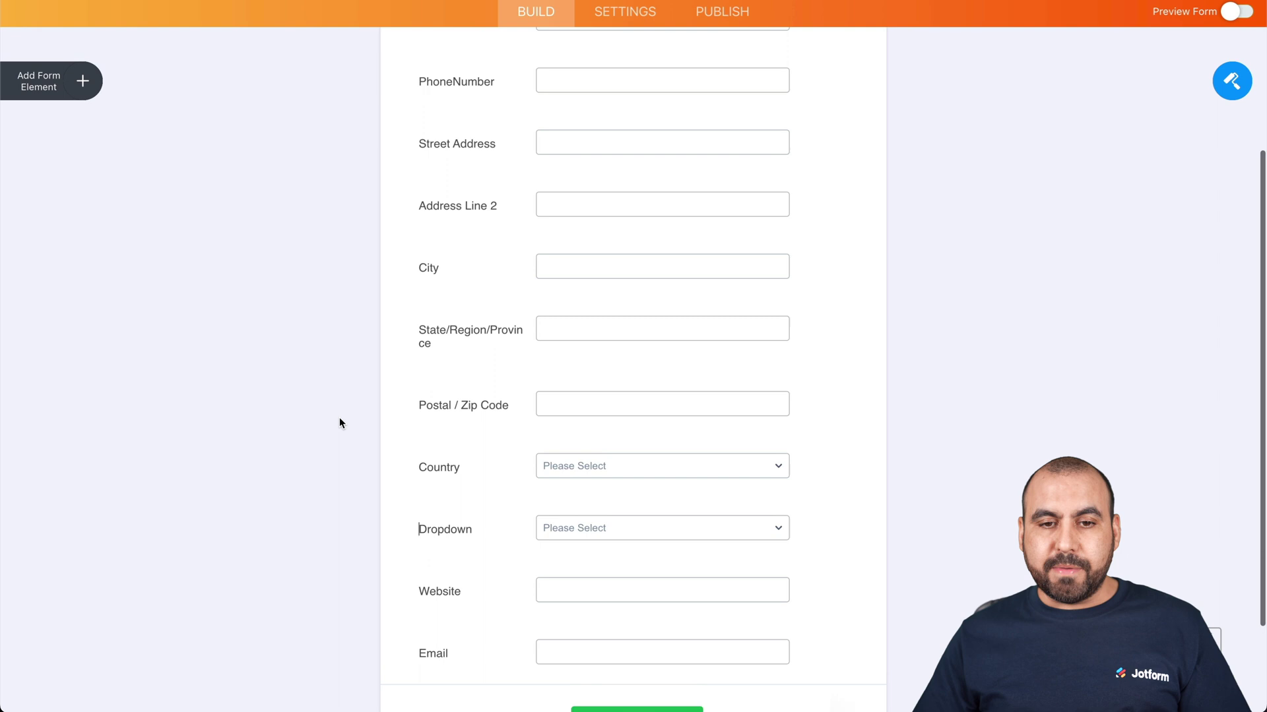
{"action": "scroll", "coordinate": [363, 432], "scroll_direction": "up", "scroll_amount": 4}
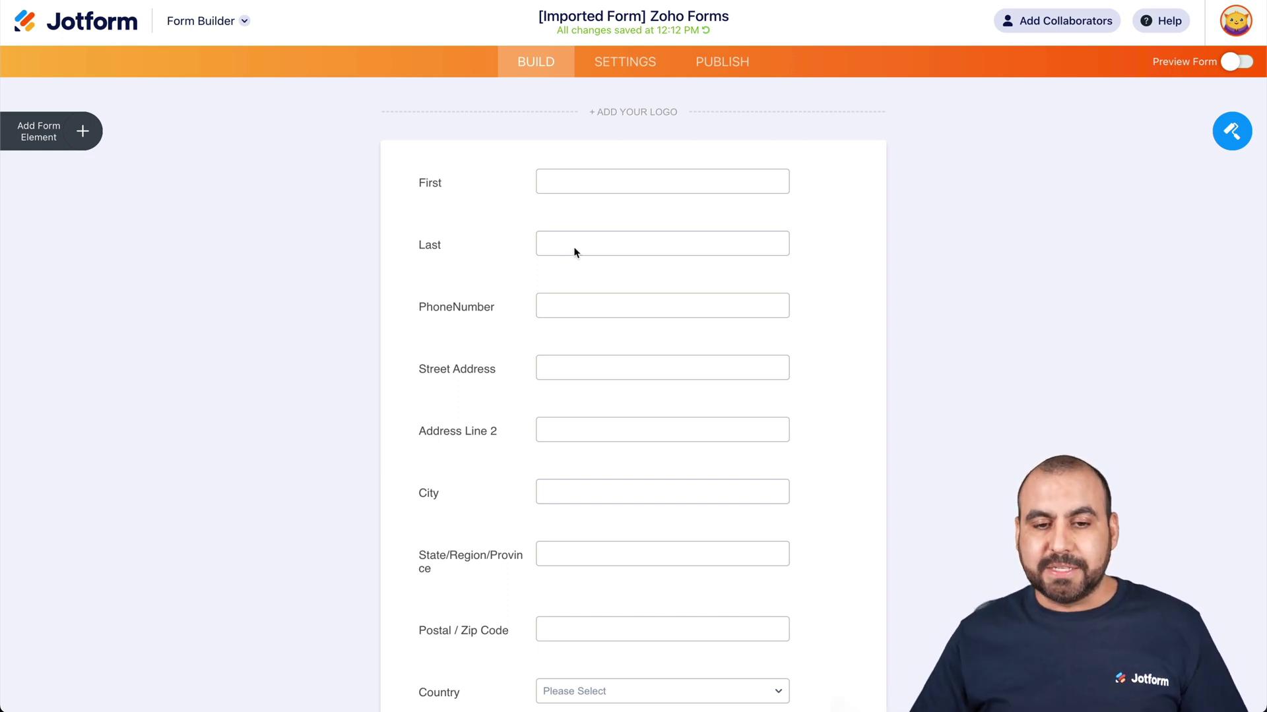
- Inspect the First field's properties, then bring up the Form Designer panel
{"action": "left_click", "coordinate": [591, 228]}
{"action": "left_click", "coordinate": [608, 176]}
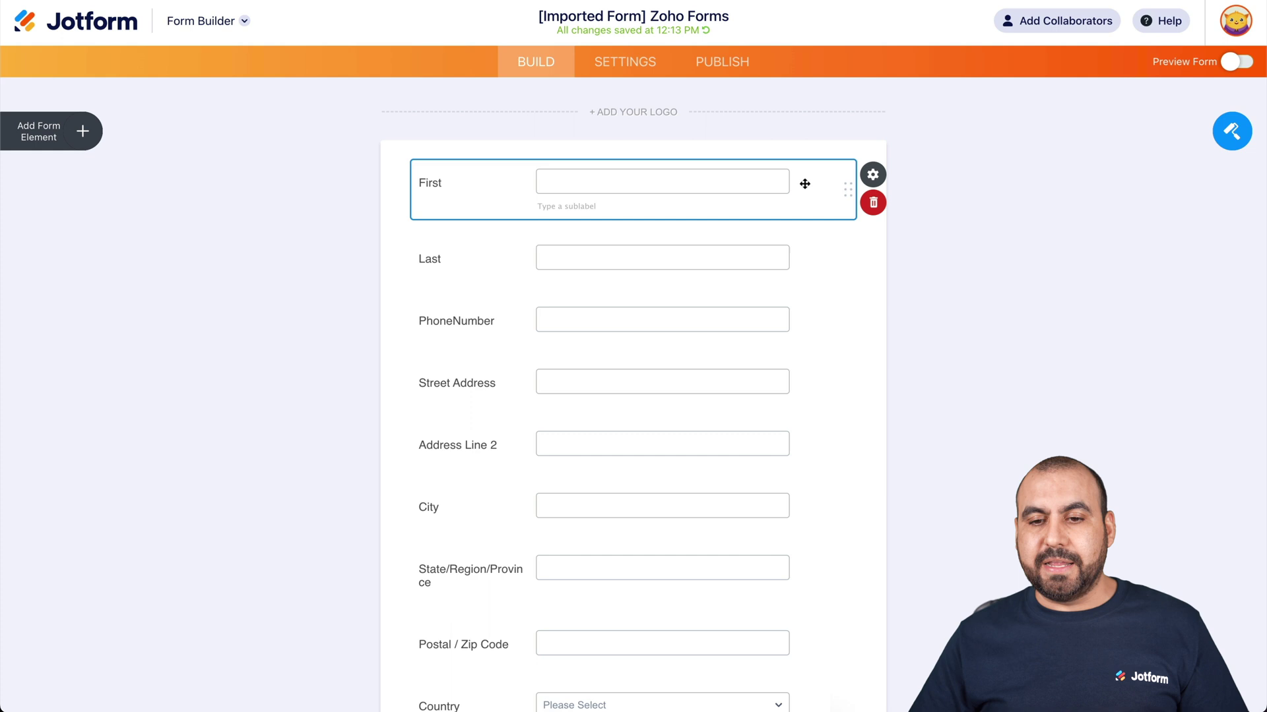
{"action": "left_click", "coordinate": [880, 176]}
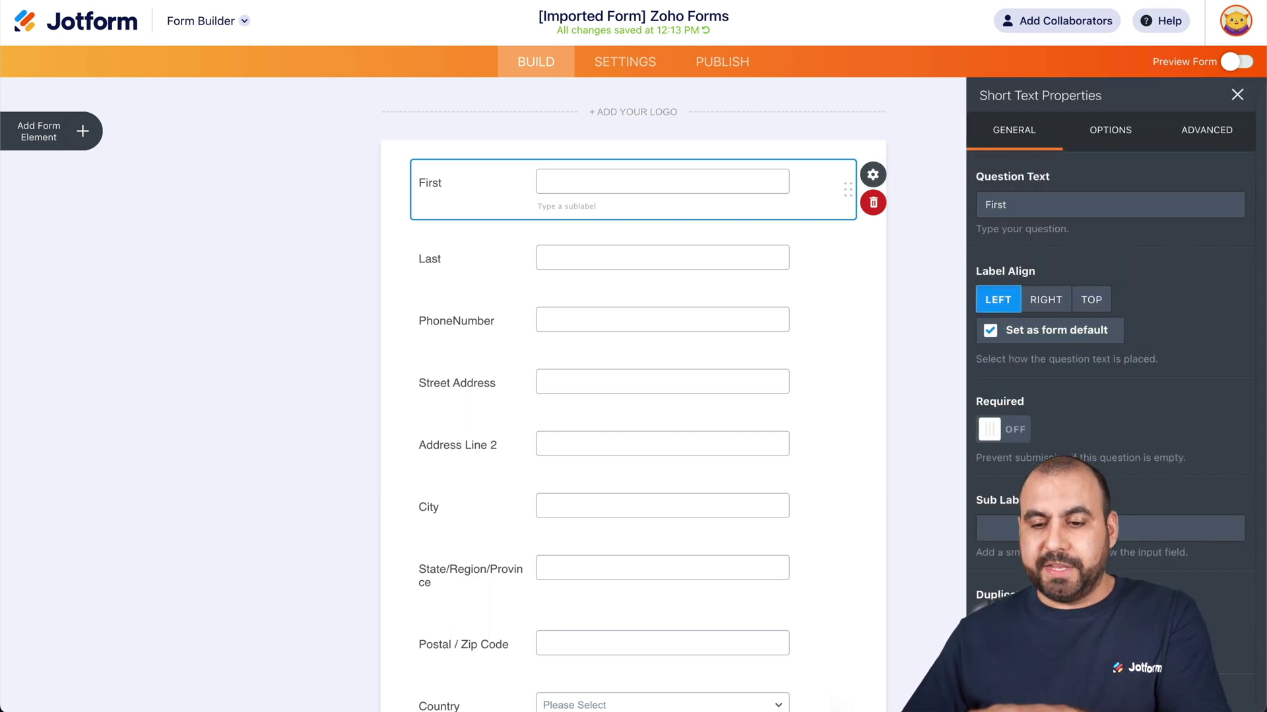
{"action": "left_click", "coordinate": [1115, 146]}
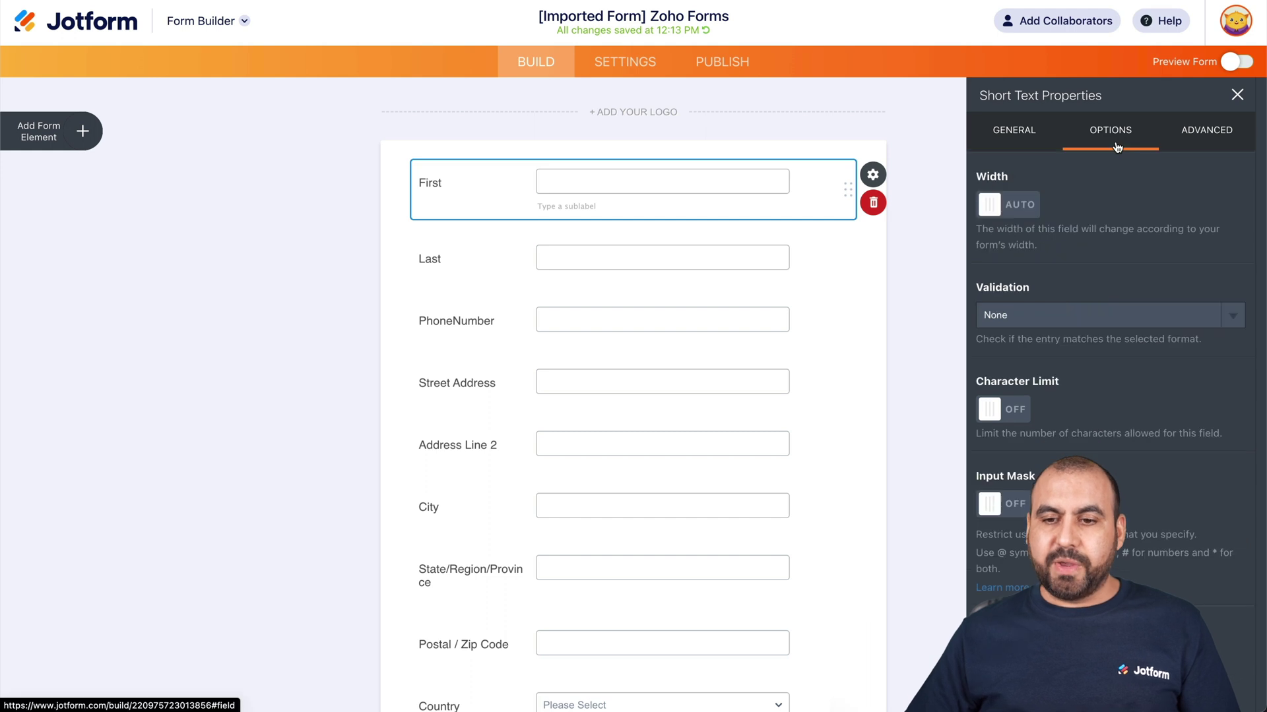
{"action": "left_click", "coordinate": [1049, 123]}
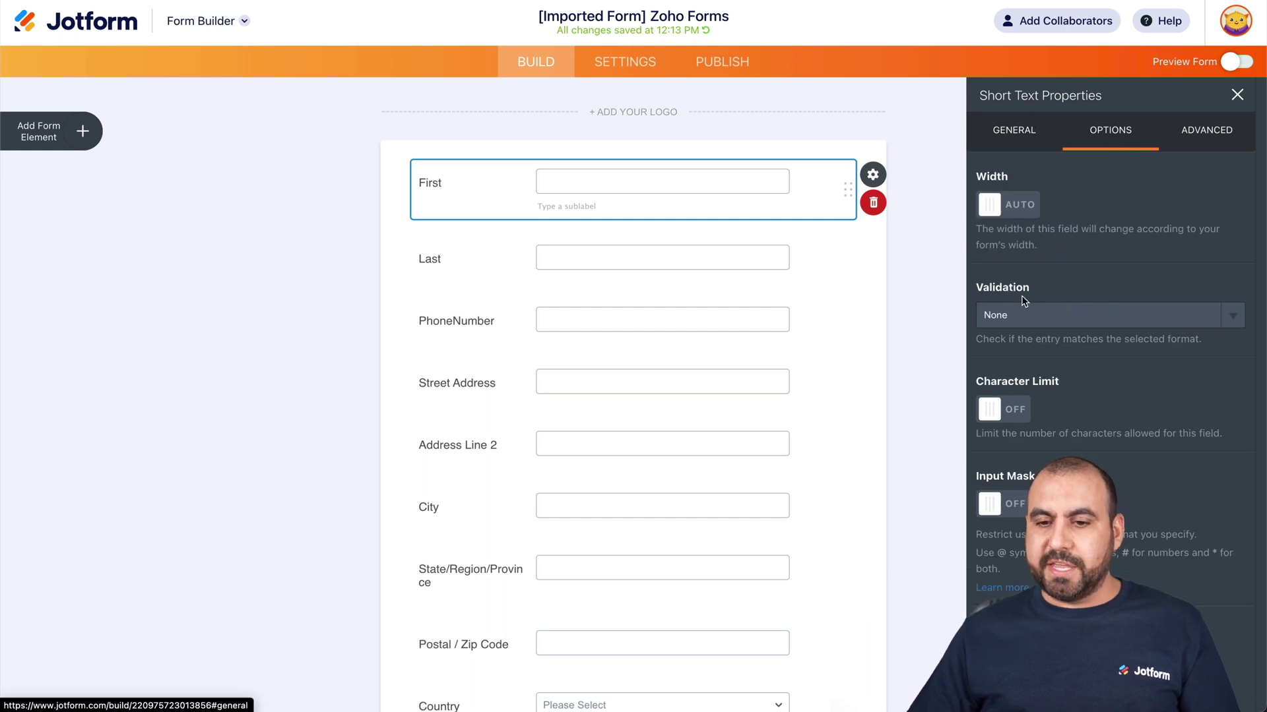
{"action": "left_click", "coordinate": [618, 132]}
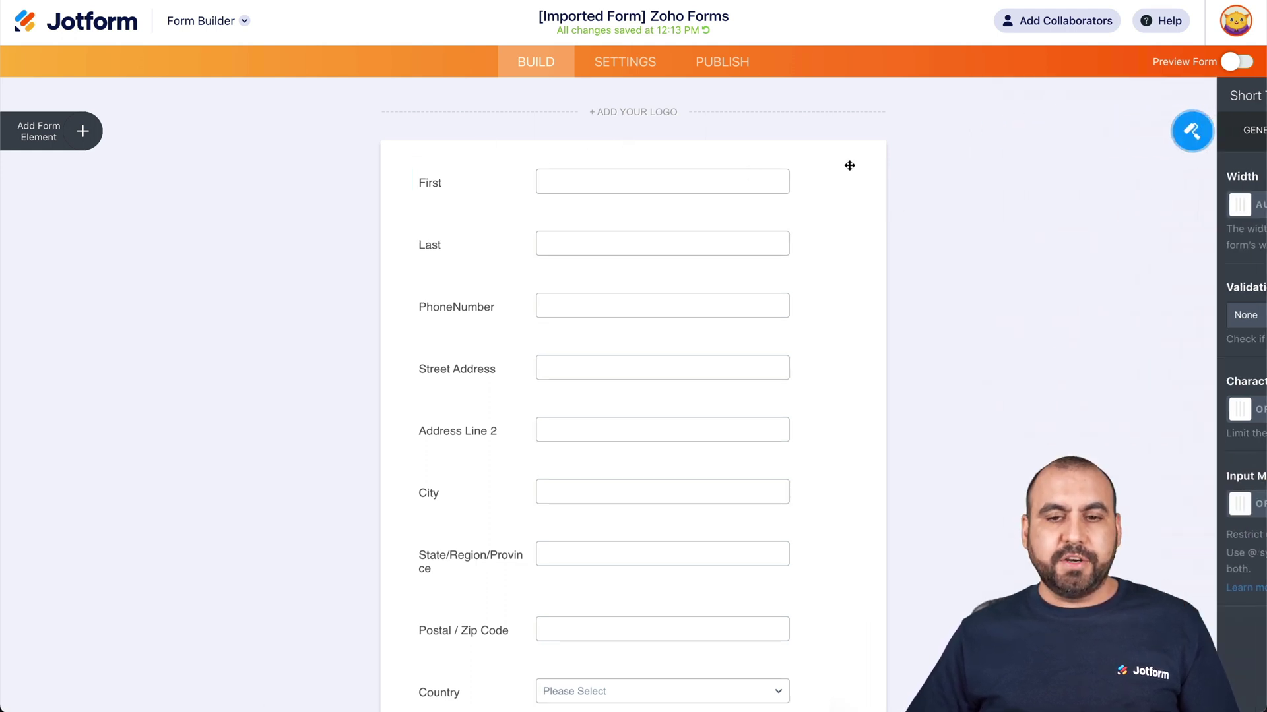
{"action": "left_click", "coordinate": [1233, 131]}
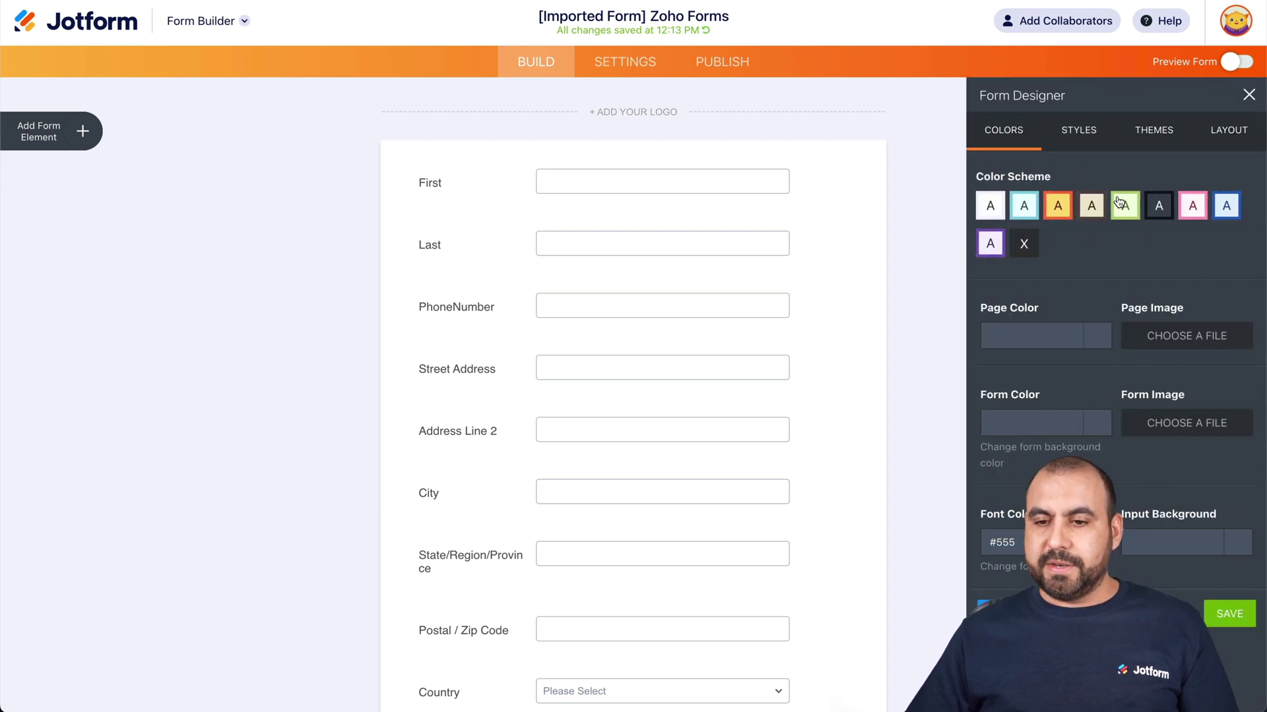
- Try the orange and green colour schemes, then apply the Sunset Hair theme
{"action": "left_click", "coordinate": [1072, 211]}
{"action": "left_click", "coordinate": [1124, 209]}
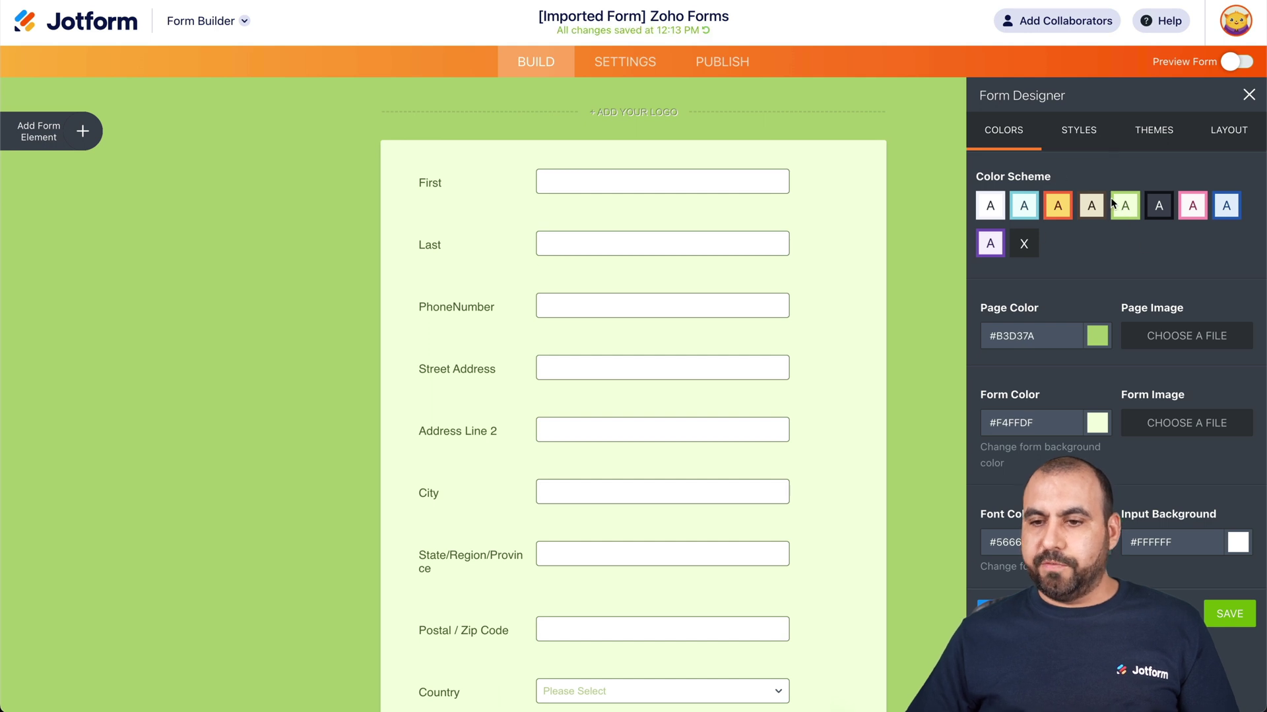
{"action": "left_click", "coordinate": [1157, 146]}
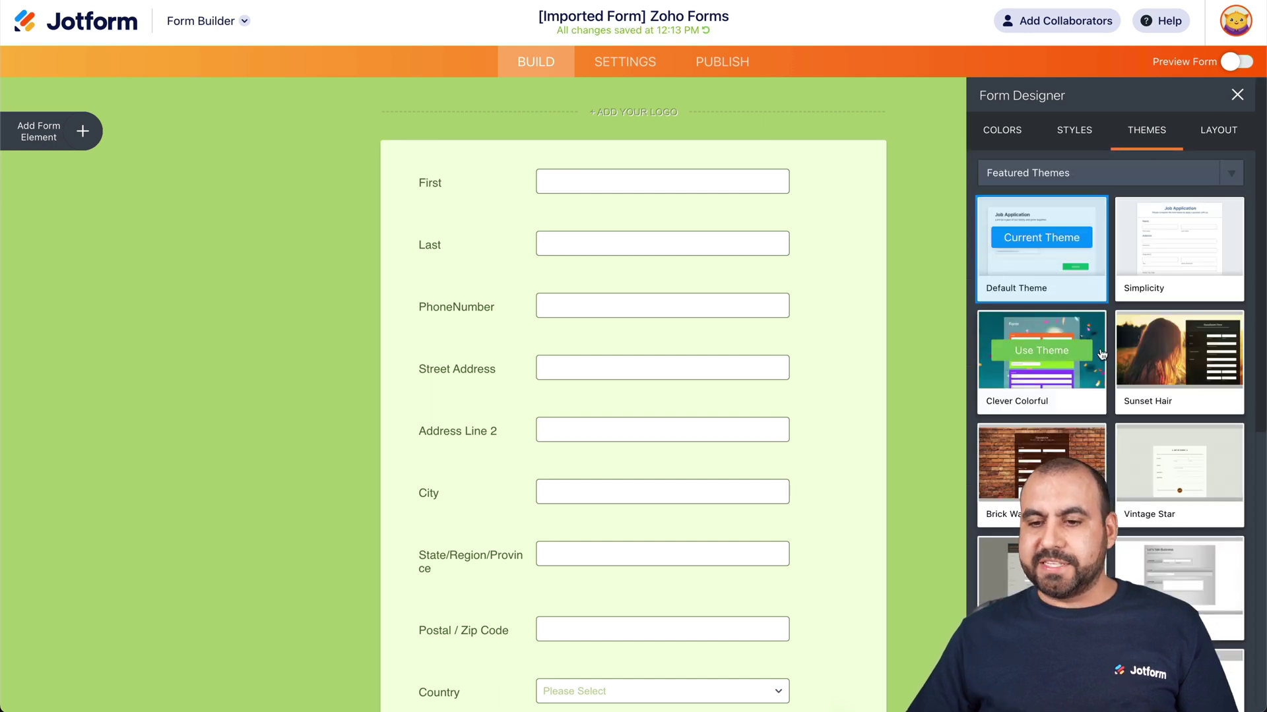
{"action": "left_click", "coordinate": [1151, 350]}
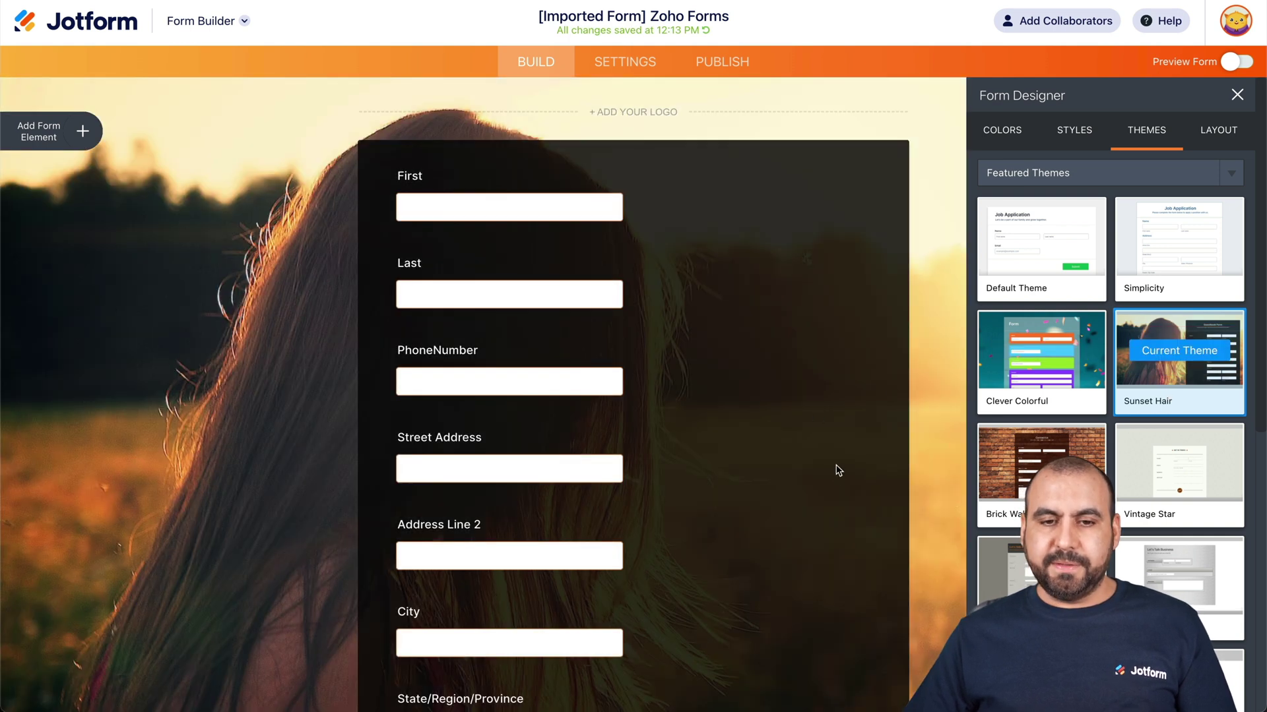
{"action": "scroll", "coordinate": [837, 472], "scroll_direction": "down", "scroll_amount": 7}
{"action": "scroll", "coordinate": [834, 475], "scroll_direction": "up", "scroll_amount": 2}
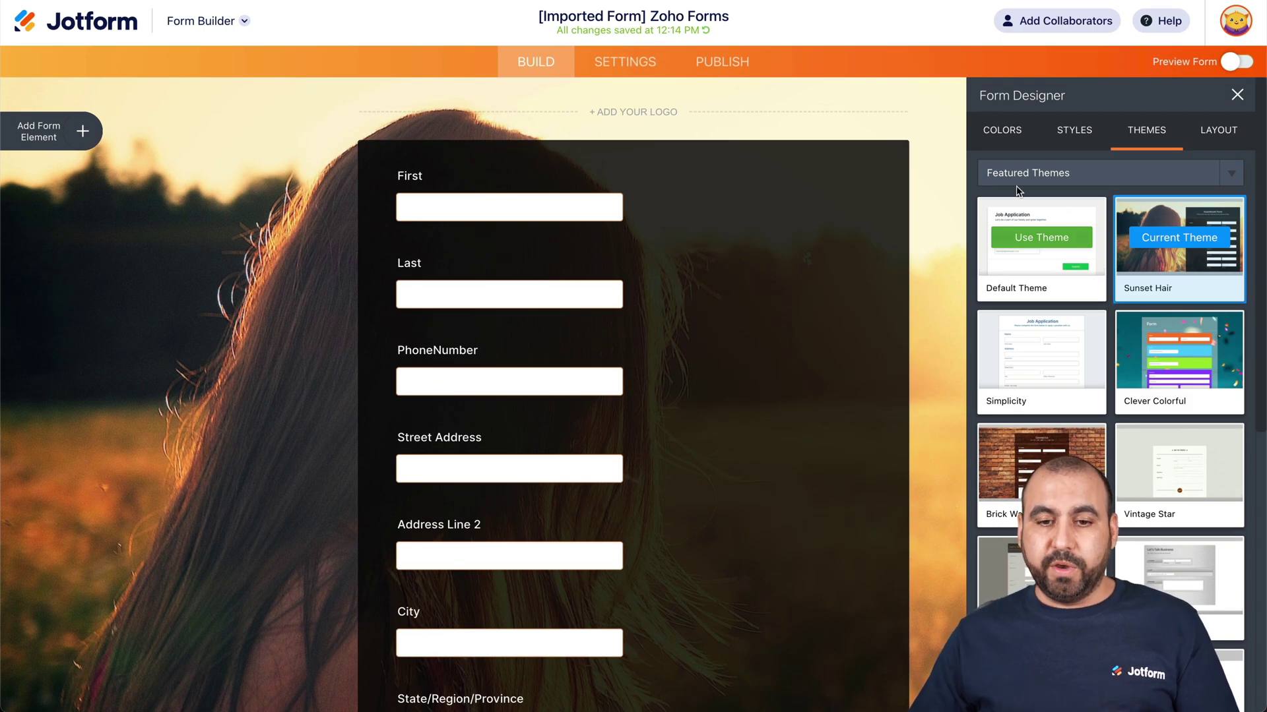
{"action": "left_click", "coordinate": [653, 212]}
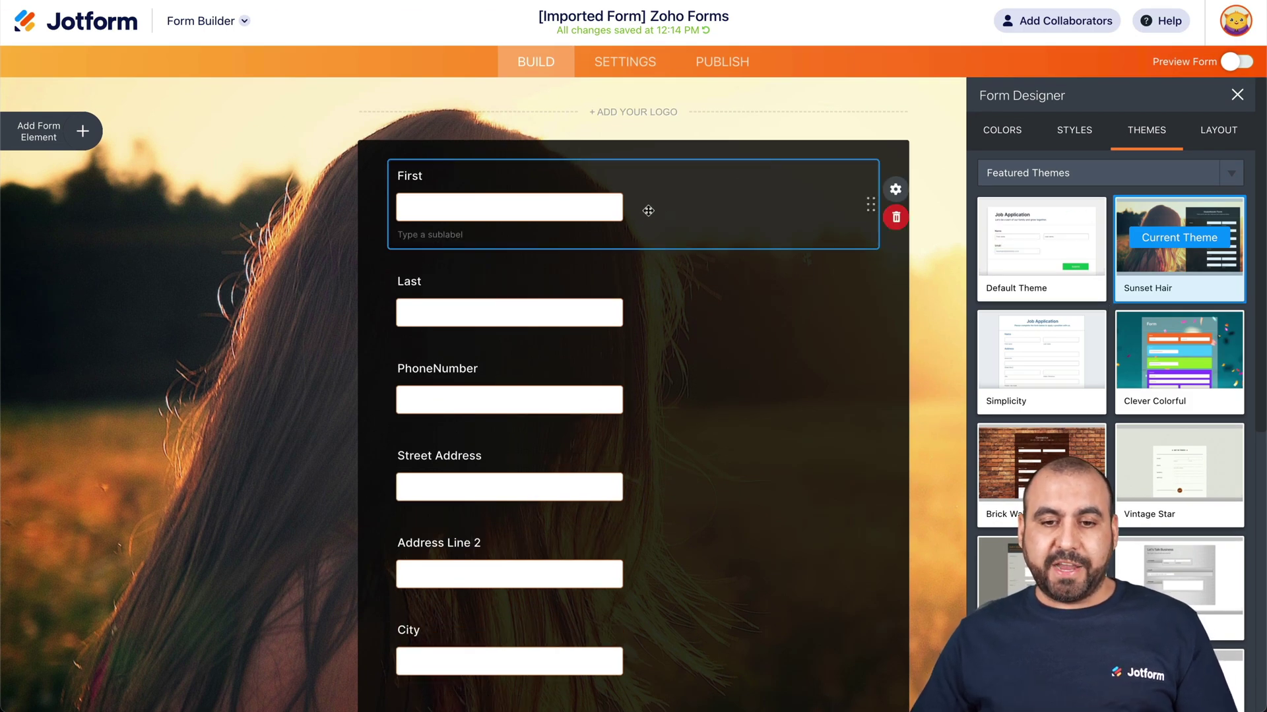
- Turn on Shrink for the First and Last fields so they share one row
{"action": "left_click", "coordinate": [895, 190]}
{"action": "left_click", "coordinate": [1195, 130]}
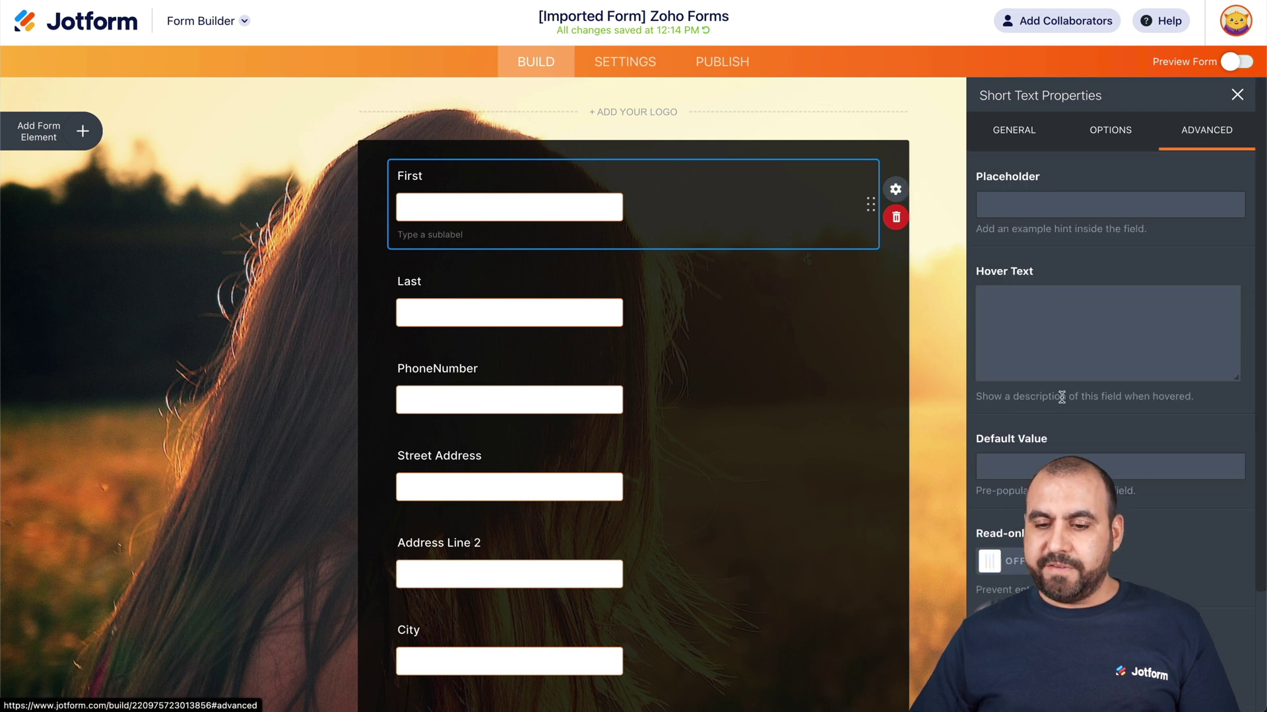
{"action": "scroll", "coordinate": [1061, 396], "scroll_direction": "down", "scroll_amount": 2}
{"action": "left_click", "coordinate": [1015, 569]}
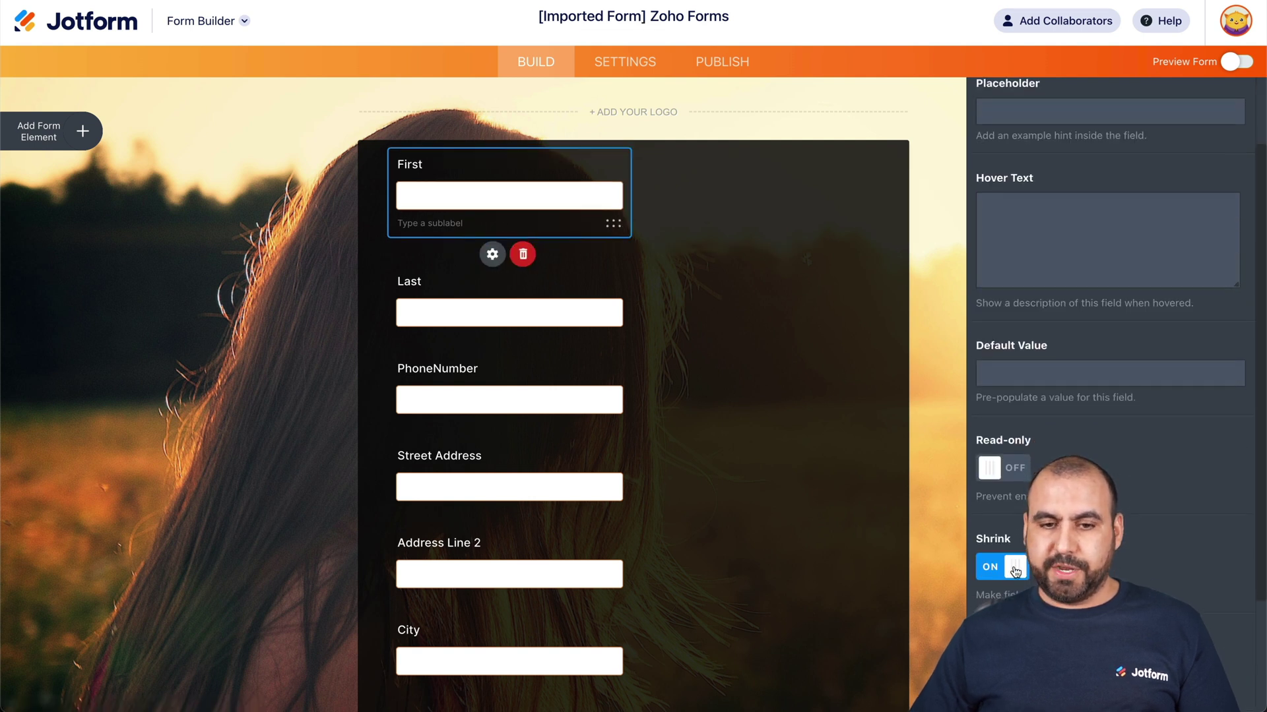
{"action": "left_click", "coordinate": [600, 284]}
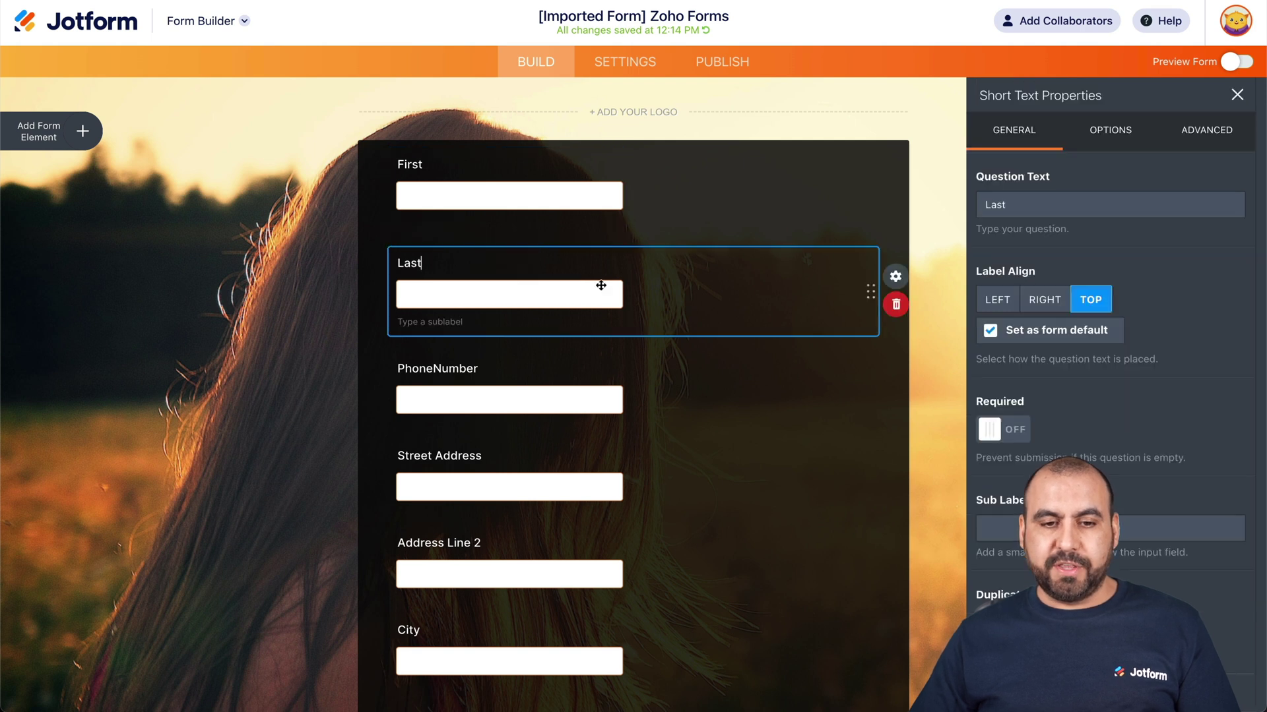
{"action": "left_click", "coordinate": [1184, 143]}
{"action": "scroll", "coordinate": [1102, 286], "scroll_direction": "down", "scroll_amount": 1}
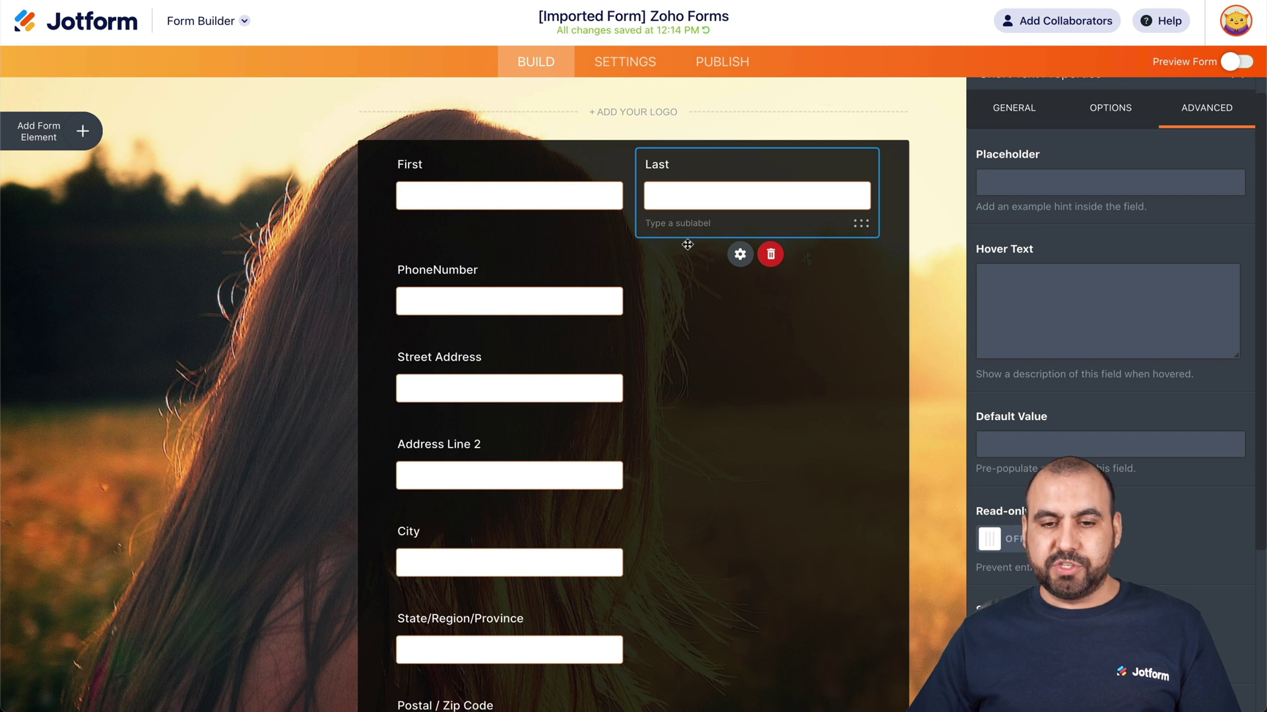
- Select the PhoneNumber, Street Address, Address Line 2 and City fields, then deselect
{"action": "left_click", "coordinate": [585, 309]}
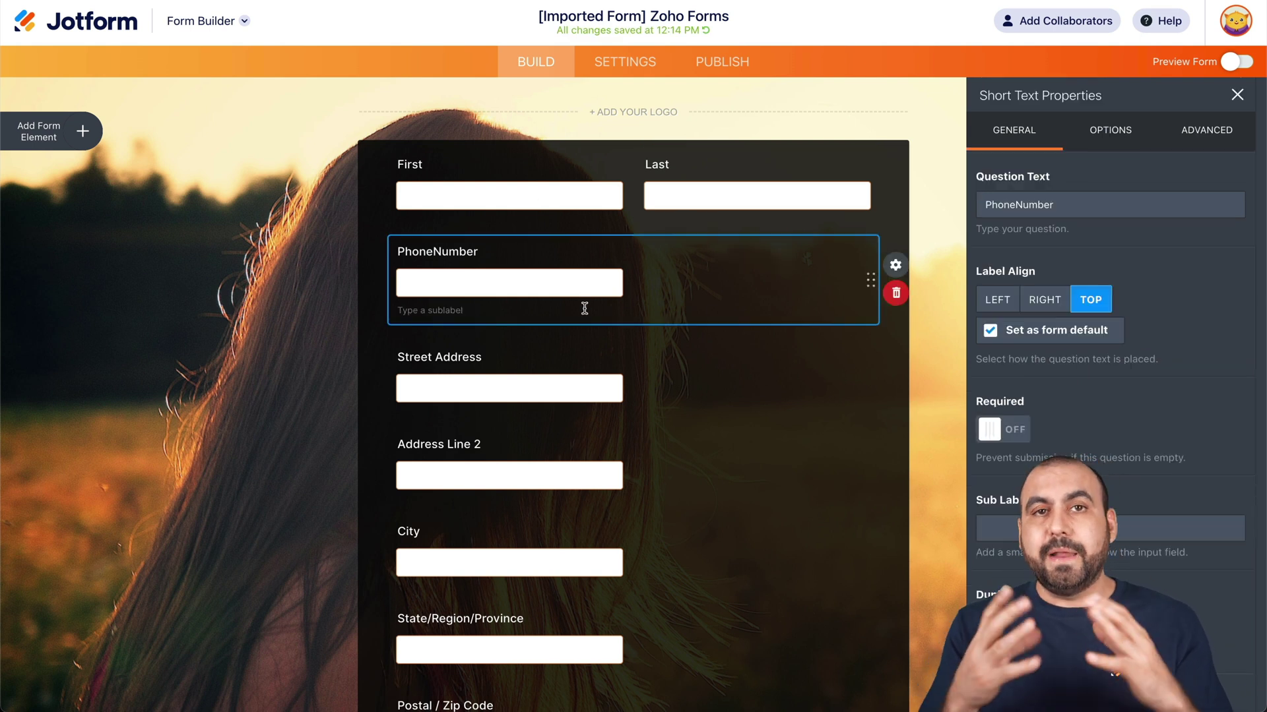
{"action": "left_click", "coordinate": [607, 393]}
{"action": "left_click", "coordinate": [602, 462]}
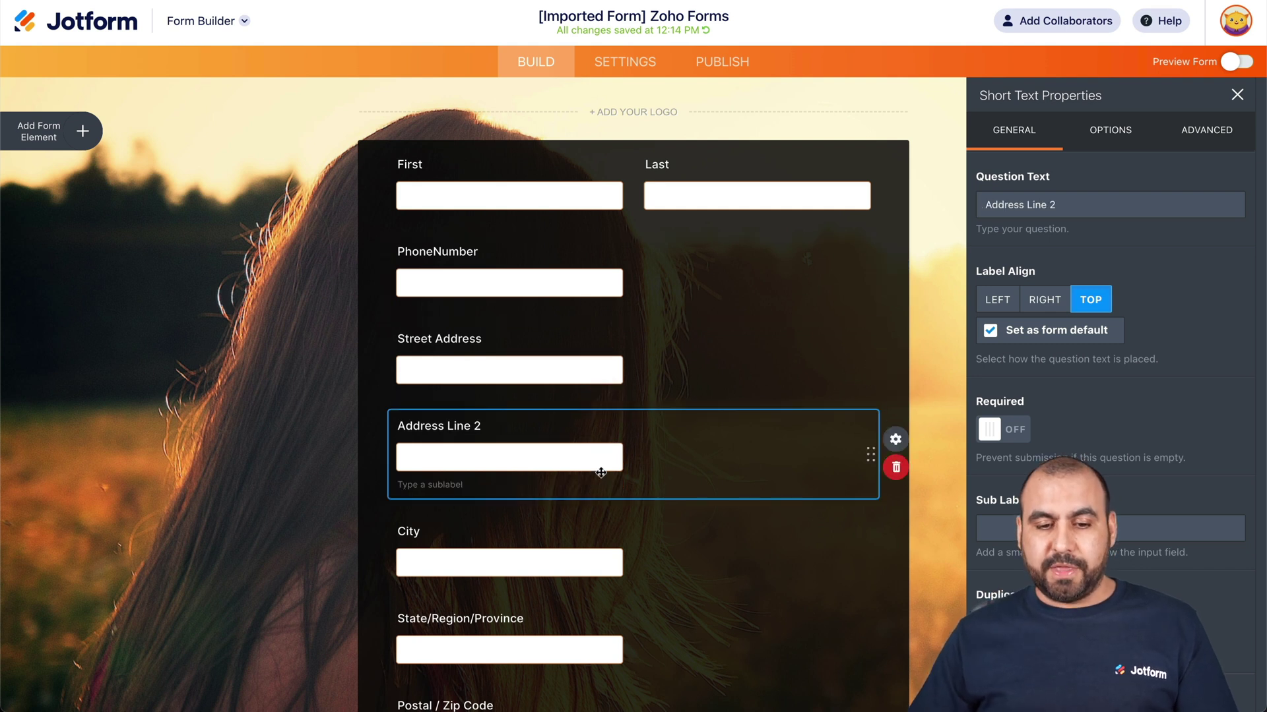
{"action": "left_click", "coordinate": [612, 532]}
{"action": "scroll", "coordinate": [613, 541], "scroll_direction": "down", "scroll_amount": 5}
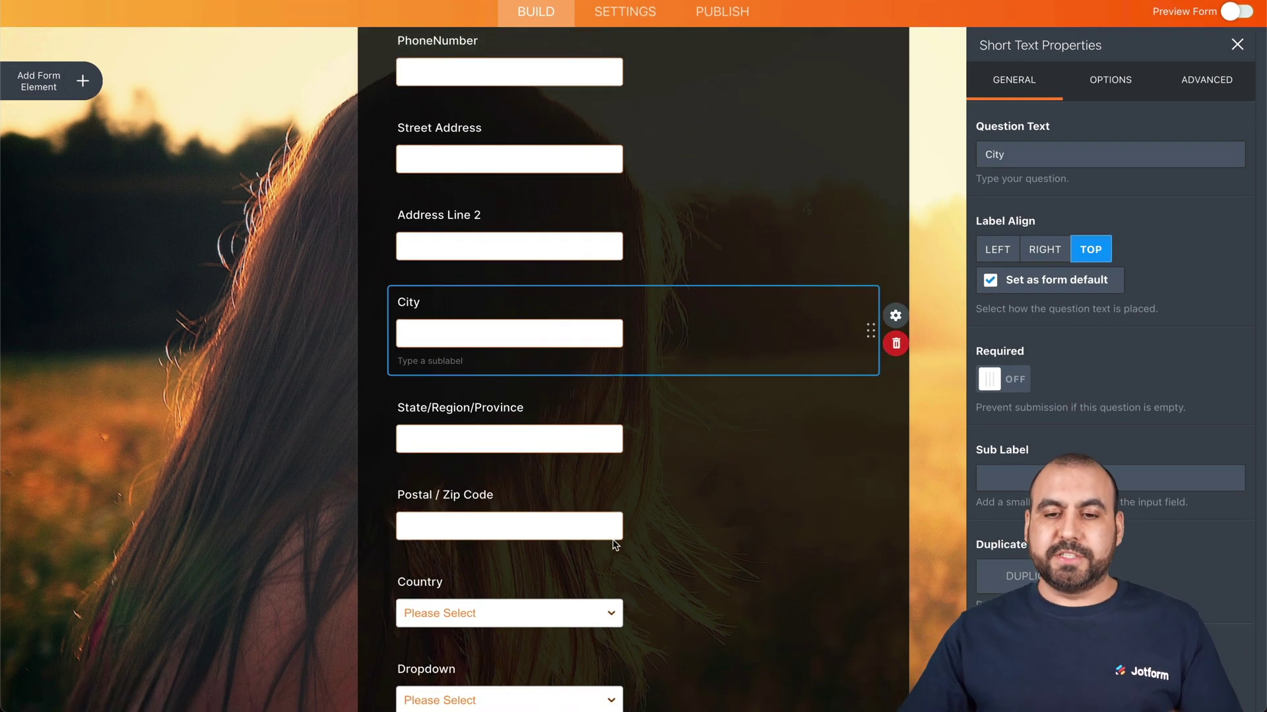
{"action": "scroll", "coordinate": [613, 541], "scroll_direction": "down", "scroll_amount": 3}
{"action": "scroll", "coordinate": [613, 543], "scroll_direction": "up", "scroll_amount": 10}
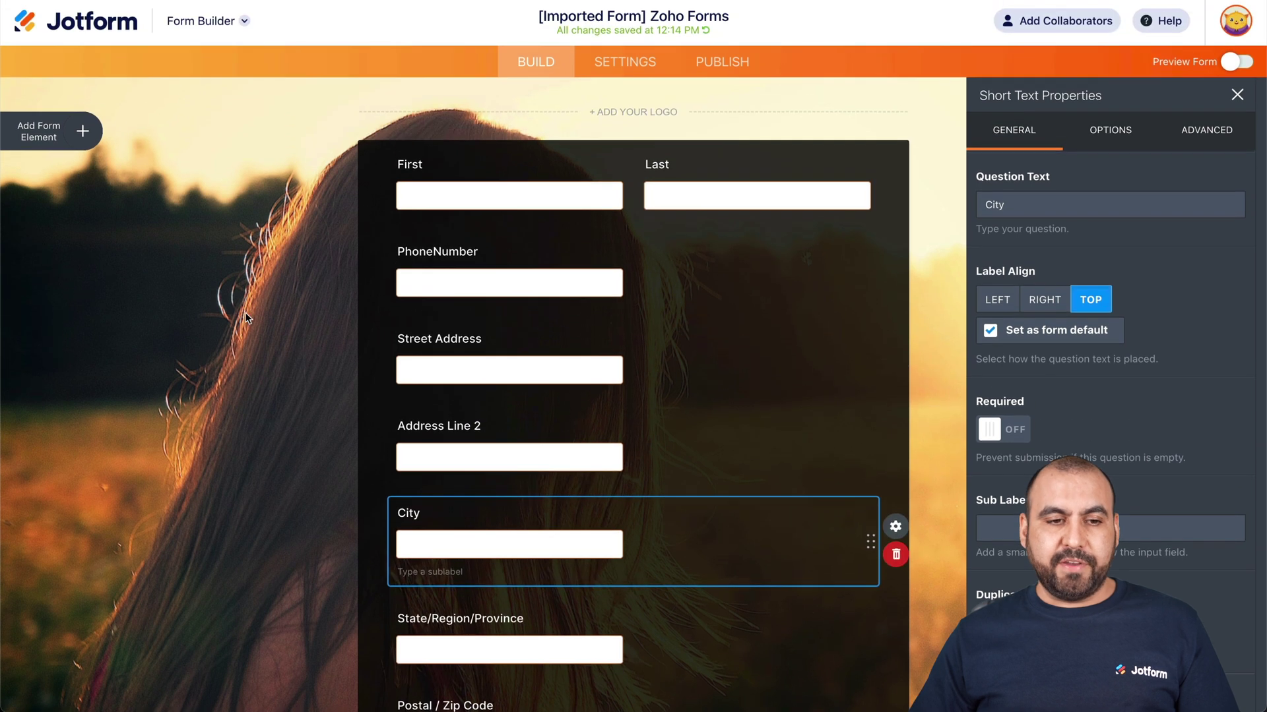
{"action": "left_click", "coordinate": [1237, 95]}
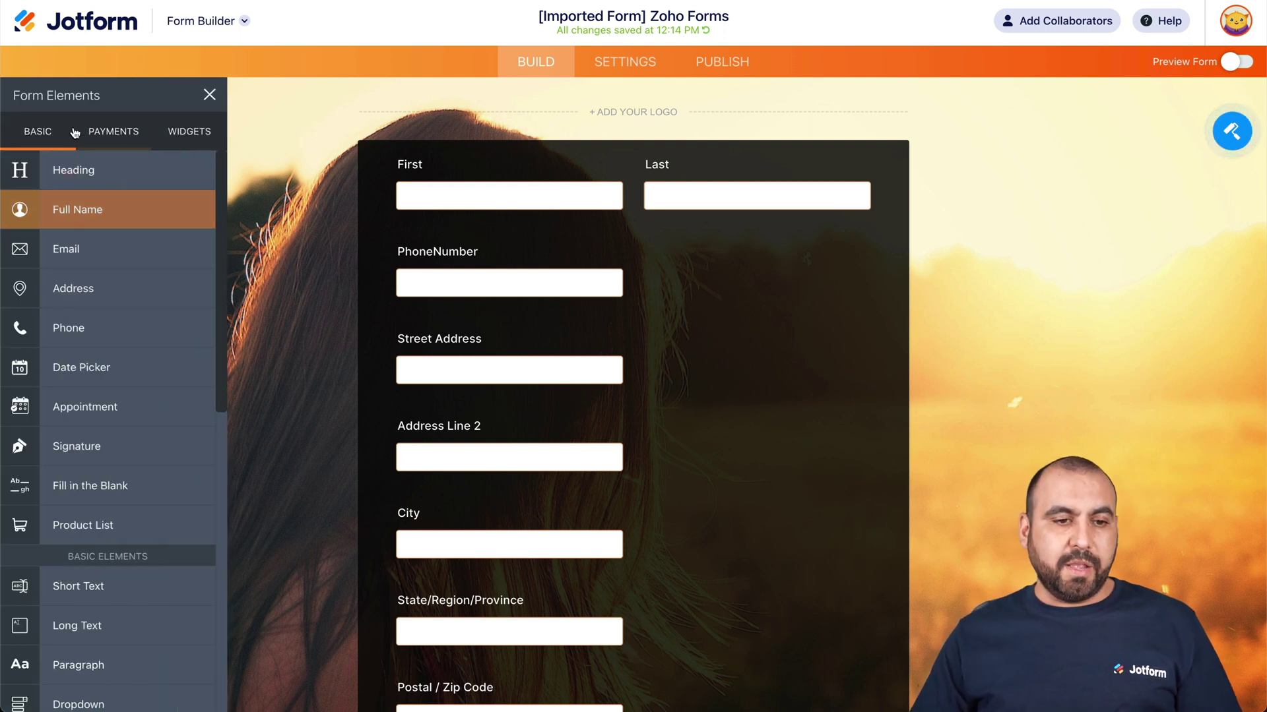
- Browse the Payments and Widgets lists in the Add Form Element panel
{"action": "scroll", "coordinate": [110, 442], "scroll_direction": "down", "scroll_amount": 10}
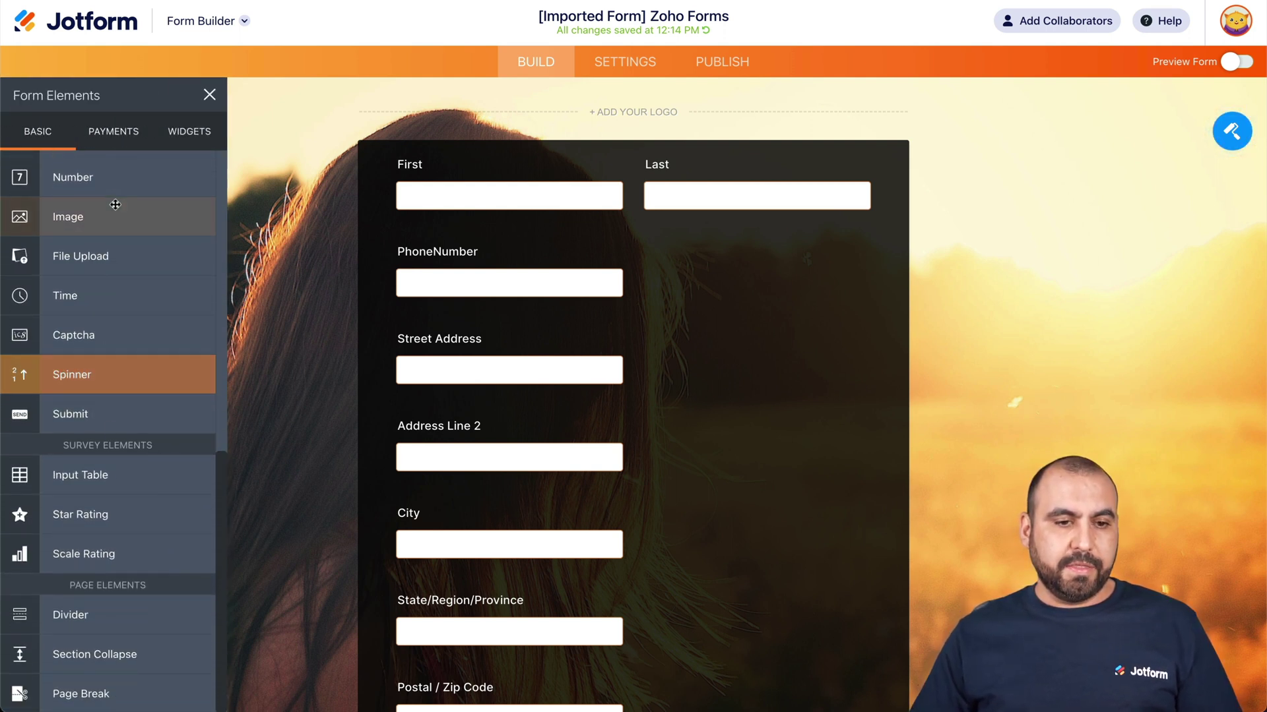
{"action": "left_click", "coordinate": [113, 132]}
{"action": "scroll", "coordinate": [144, 349], "scroll_direction": "down", "scroll_amount": 4}
{"action": "scroll", "coordinate": [144, 349], "scroll_direction": "down", "scroll_amount": 8}
{"action": "scroll", "coordinate": [144, 350], "scroll_direction": "up", "scroll_amount": 12}
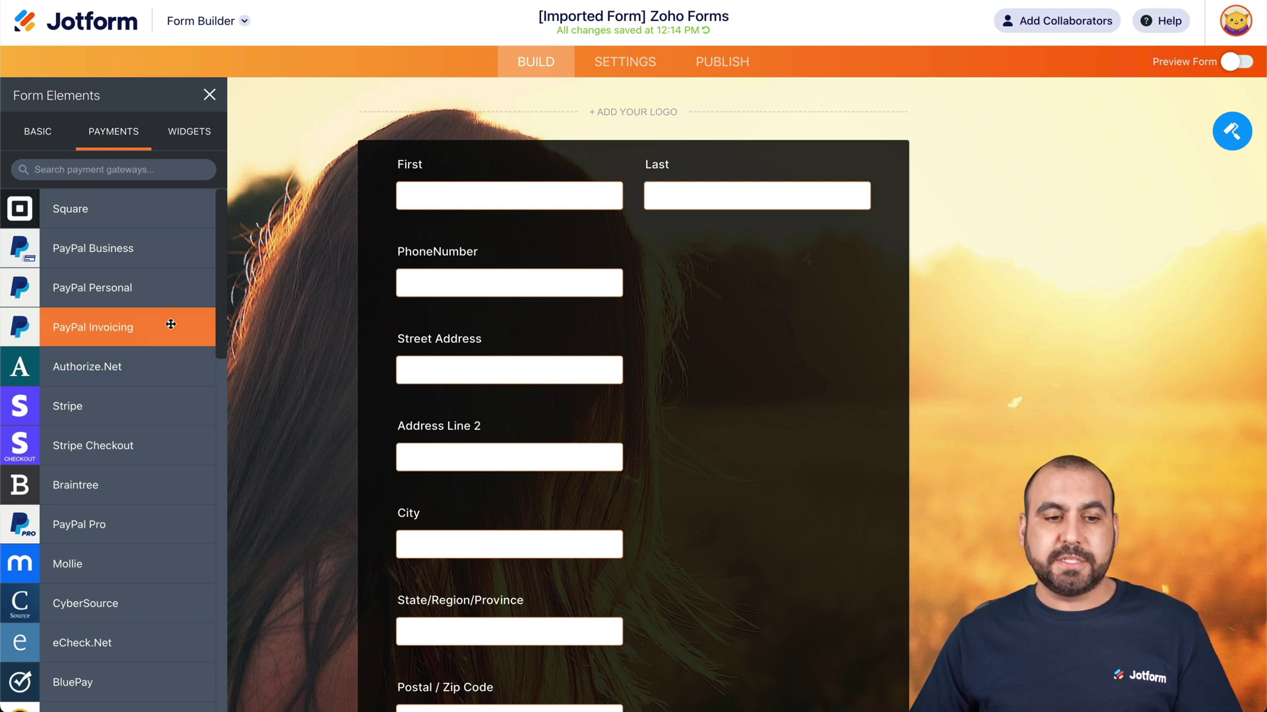
{"action": "left_click", "coordinate": [182, 132]}
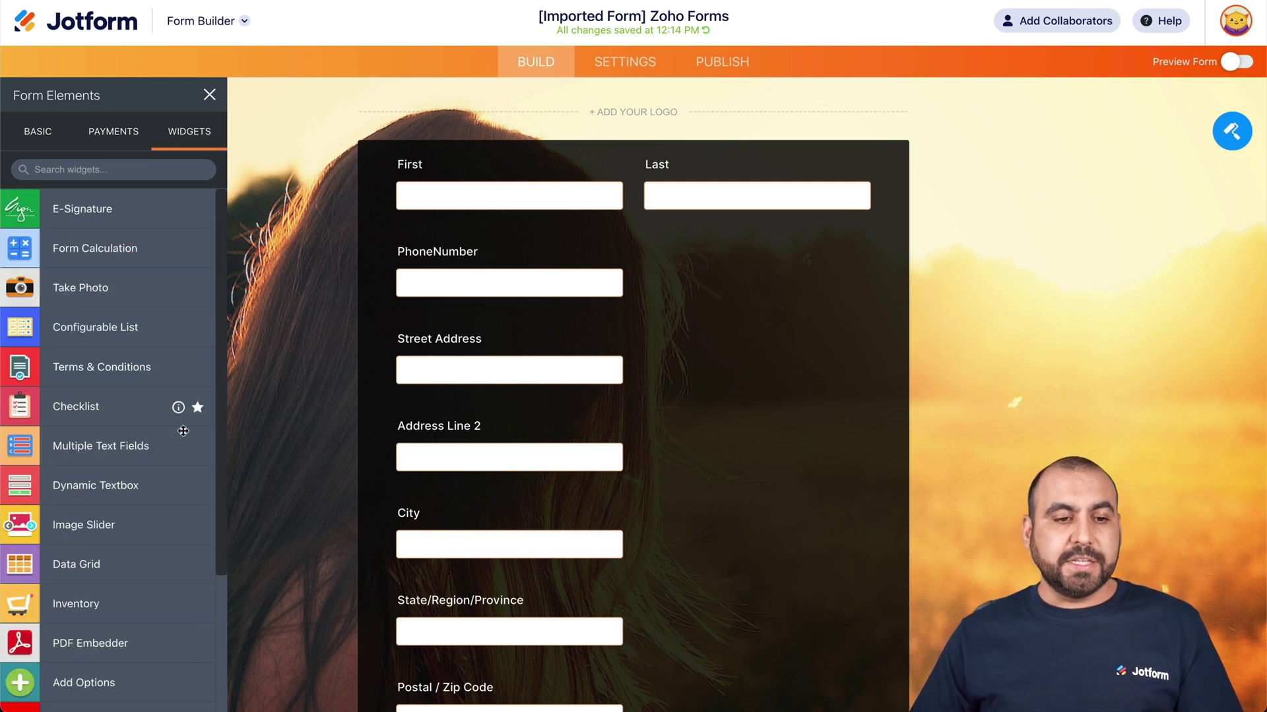
{"action": "scroll", "coordinate": [182, 431], "scroll_direction": "down", "scroll_amount": 15}
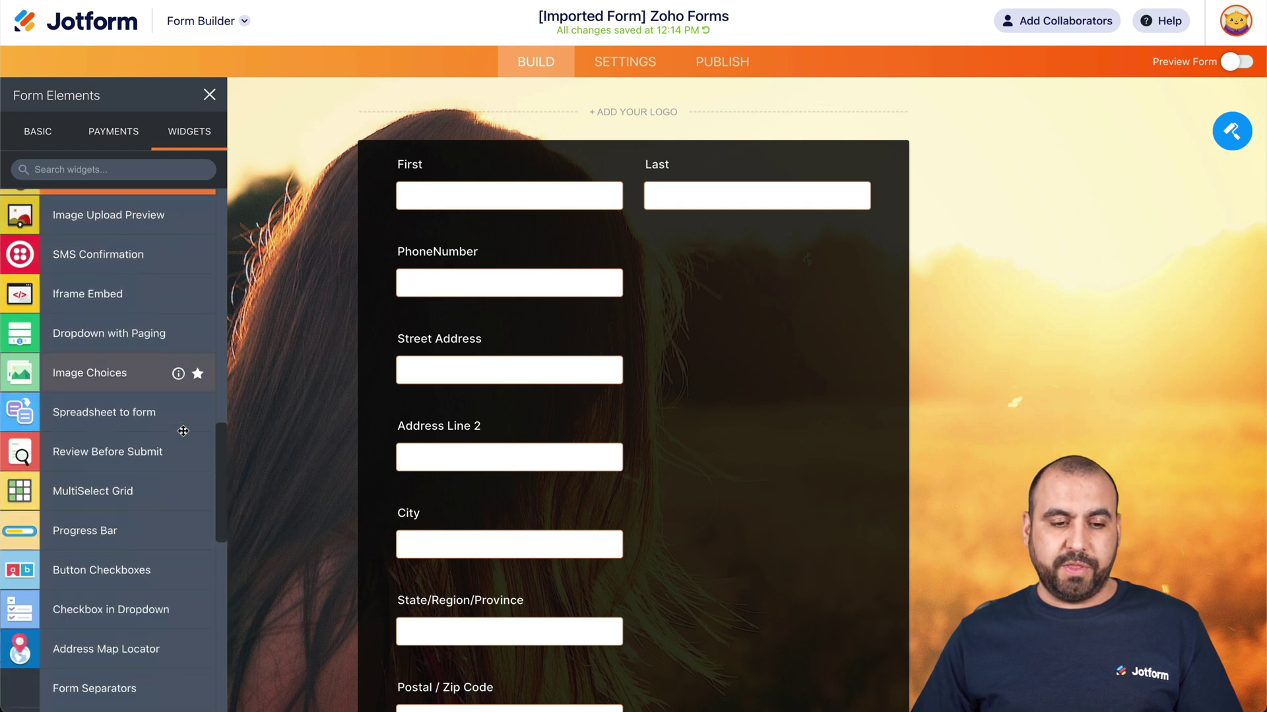
{"action": "scroll", "coordinate": [183, 431], "scroll_direction": "down", "scroll_amount": 15}
{"action": "scroll", "coordinate": [184, 435], "scroll_direction": "down", "scroll_amount": 3}
{"action": "scroll", "coordinate": [179, 423], "scroll_direction": "up", "scroll_amount": 20}
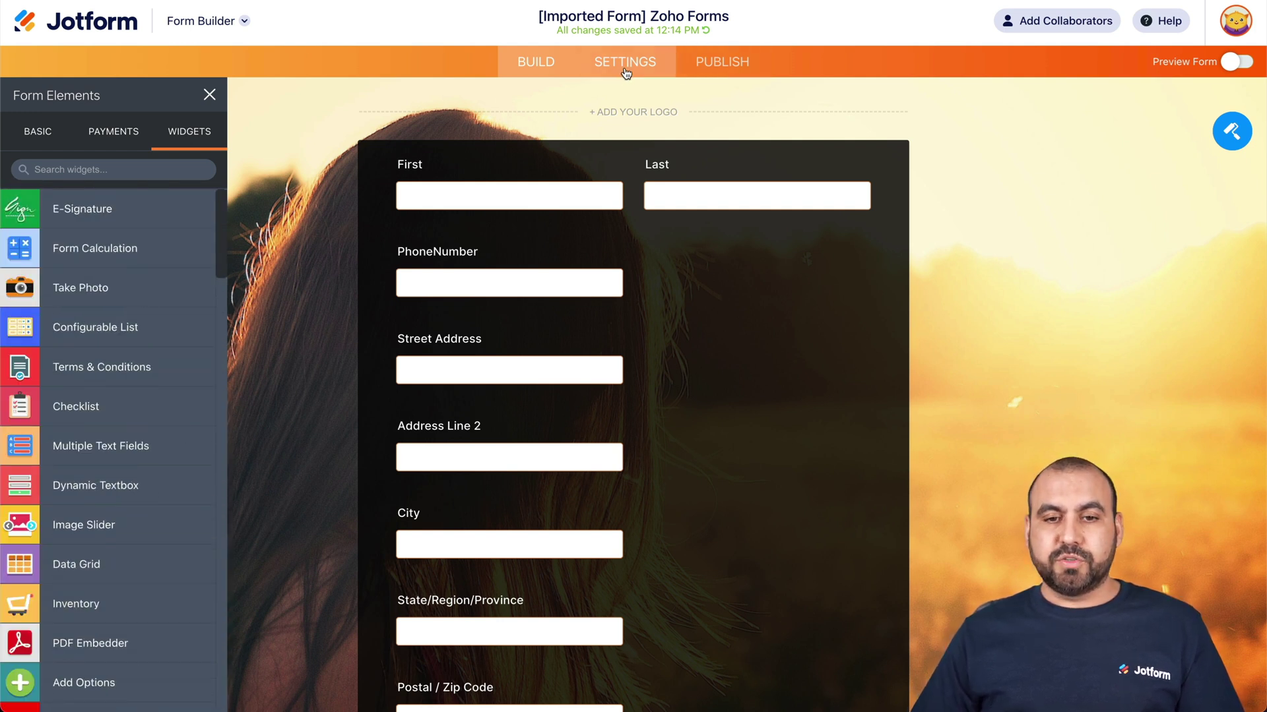
- View the form's Settings, then its Publish page with the direct share link
{"action": "left_click", "coordinate": [625, 66]}
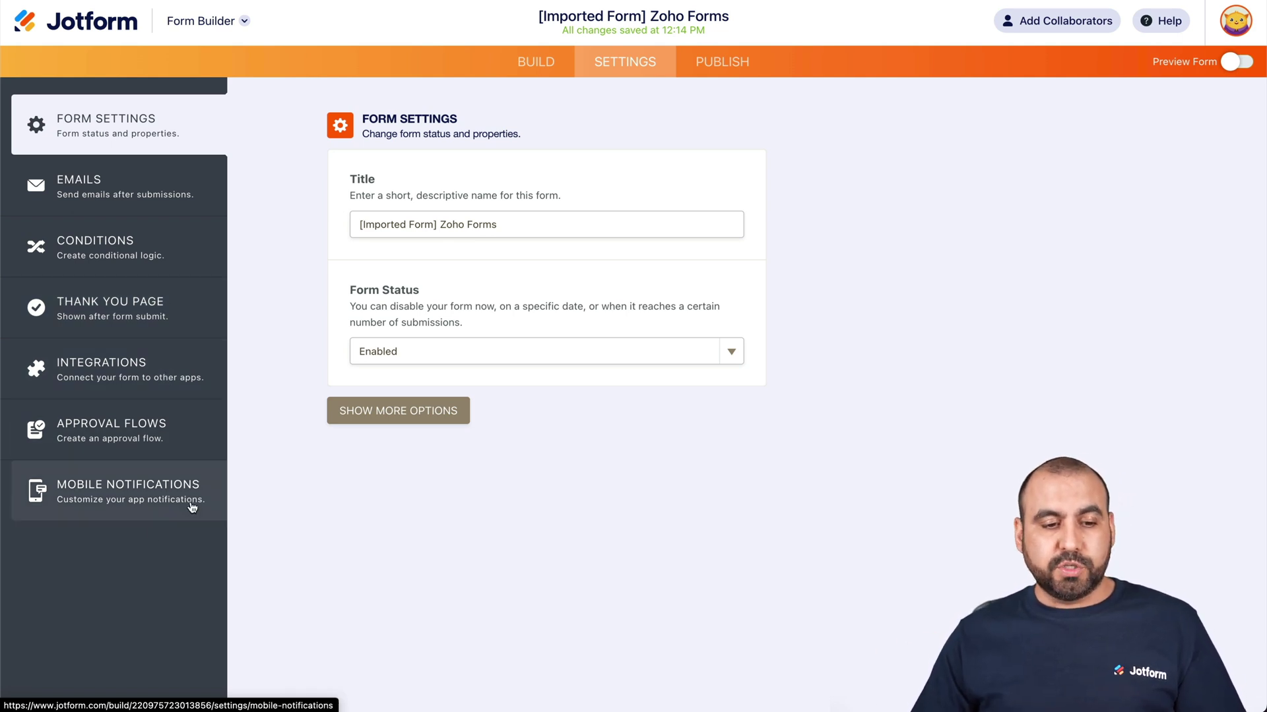
{"action": "left_click", "coordinate": [722, 63]}
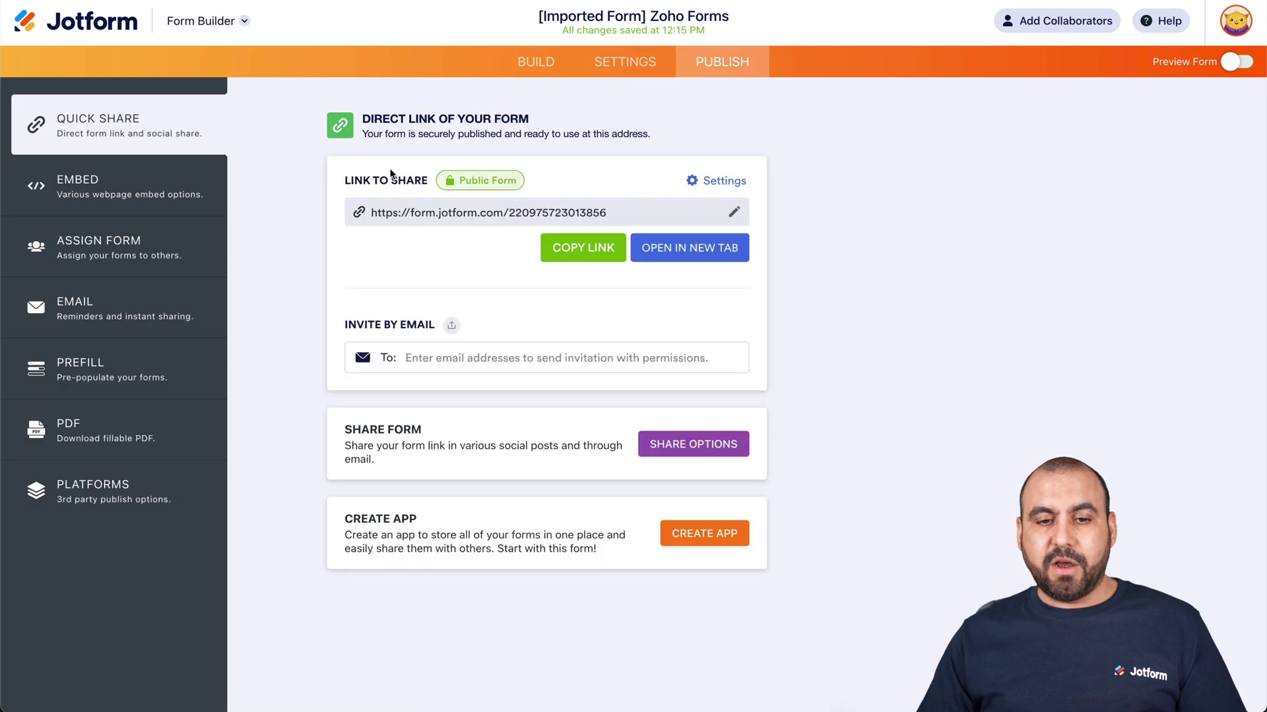